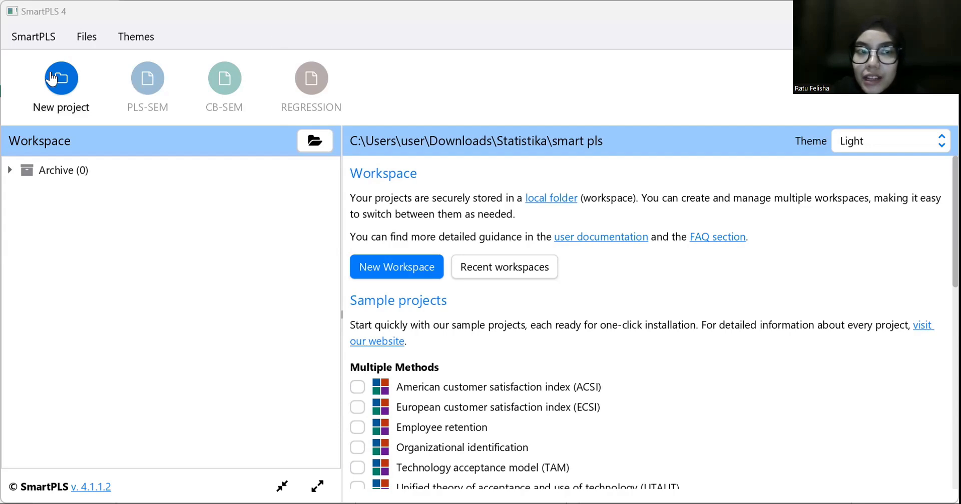
Create a new project named SPLS in the current workspace.
left_click(61, 85)
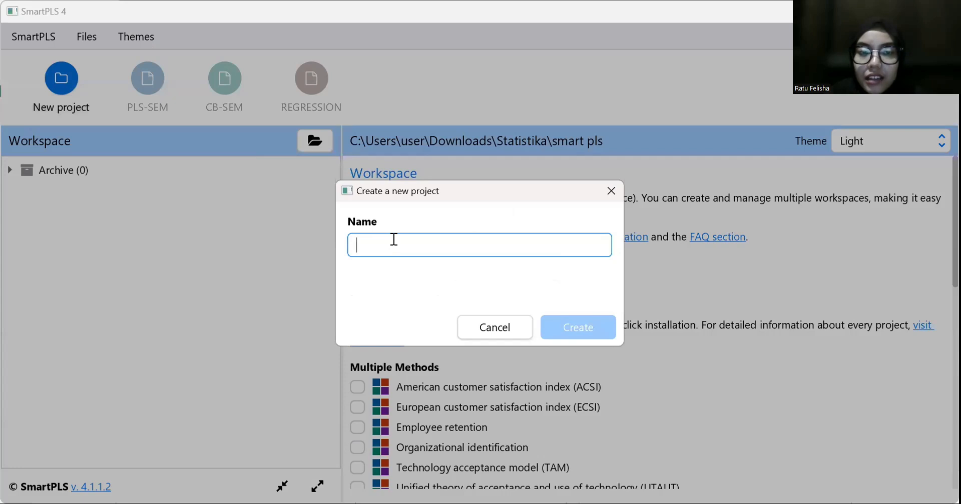
type("spl")
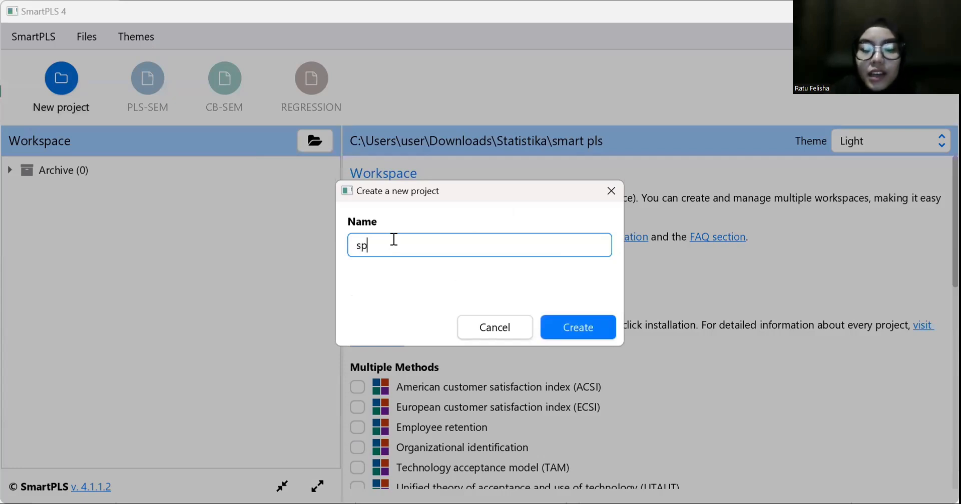
key("BackSpace")
key("BackSpace")
key("BackSpace")
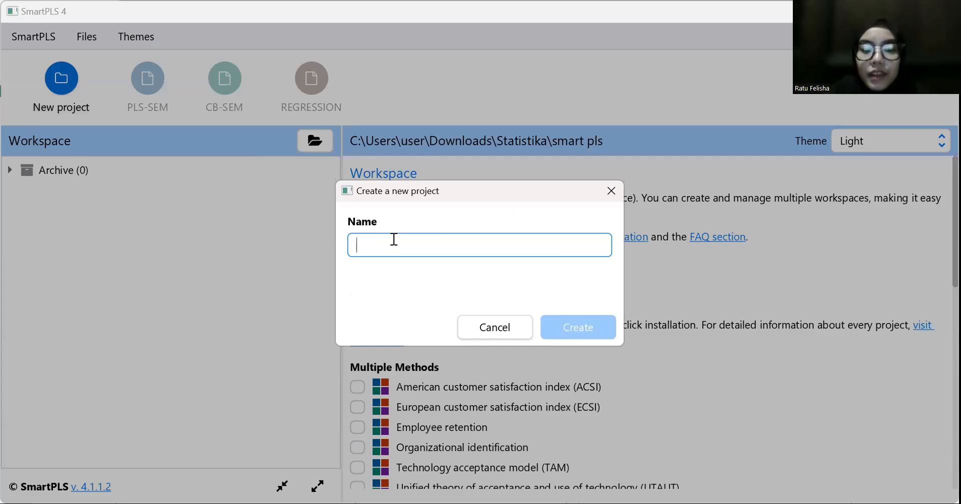
type("SPLS")
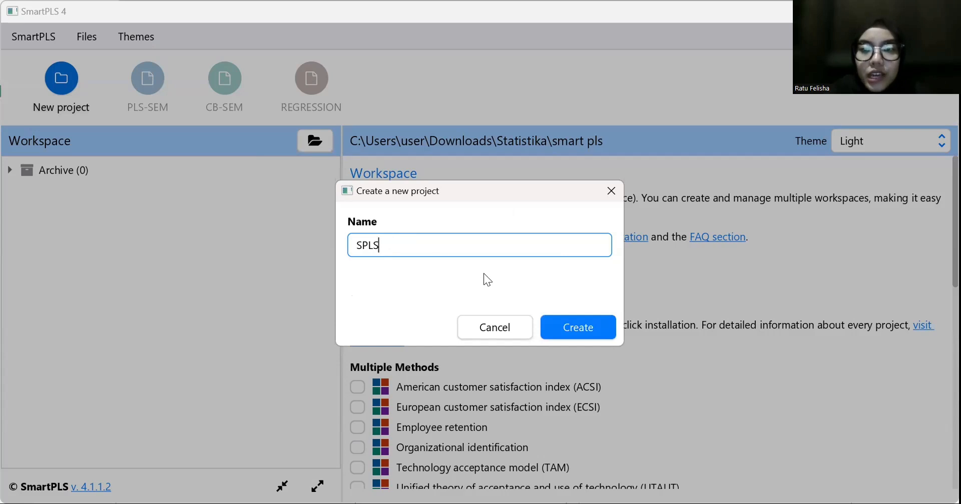
left_click(597, 330)
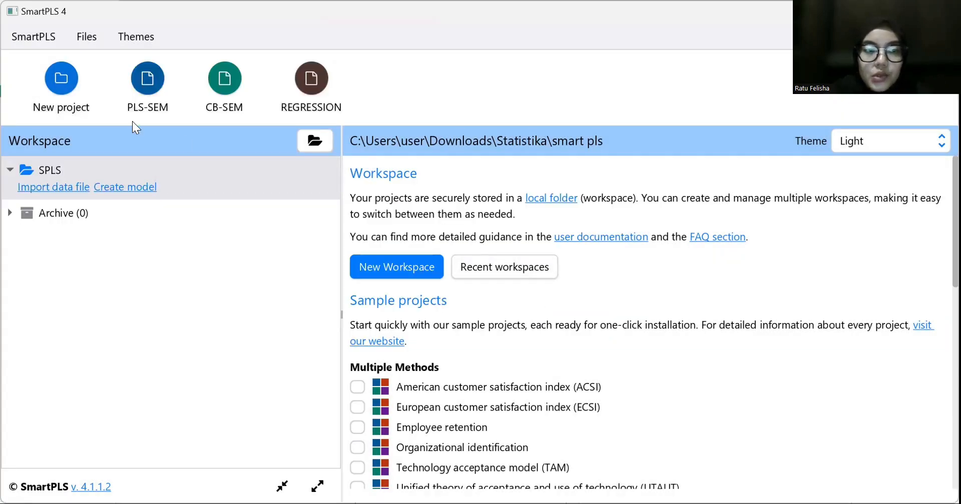
Import the Latihan 2 data file into the SPLS project with all four variables, and return to the workspace.
left_click(72, 188)
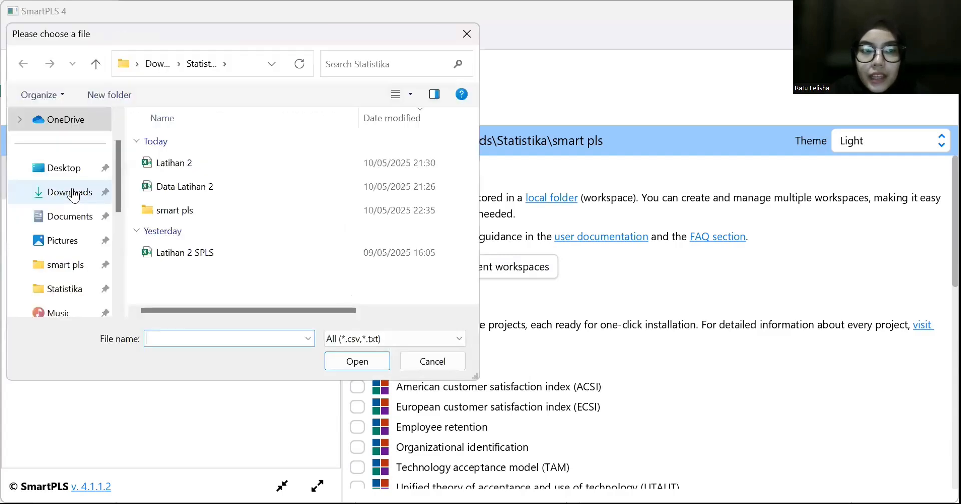
left_click(205, 167)
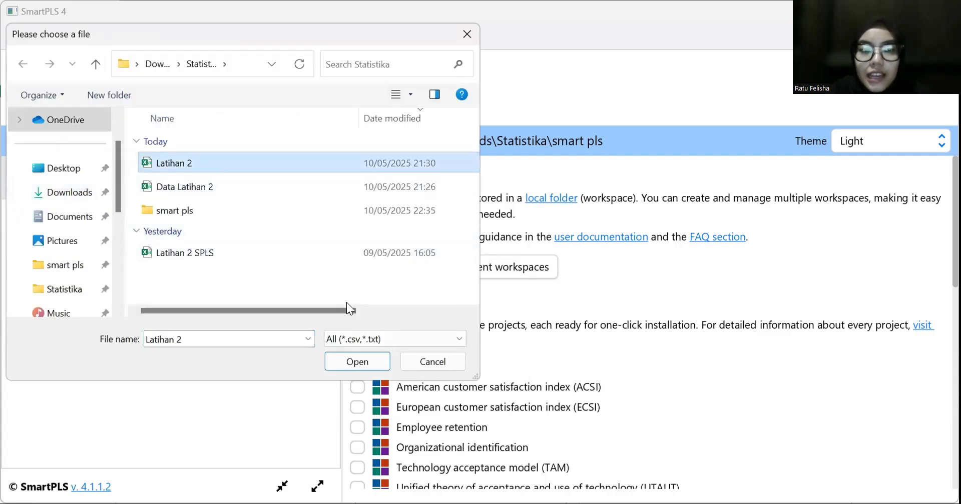
left_click(354, 367)
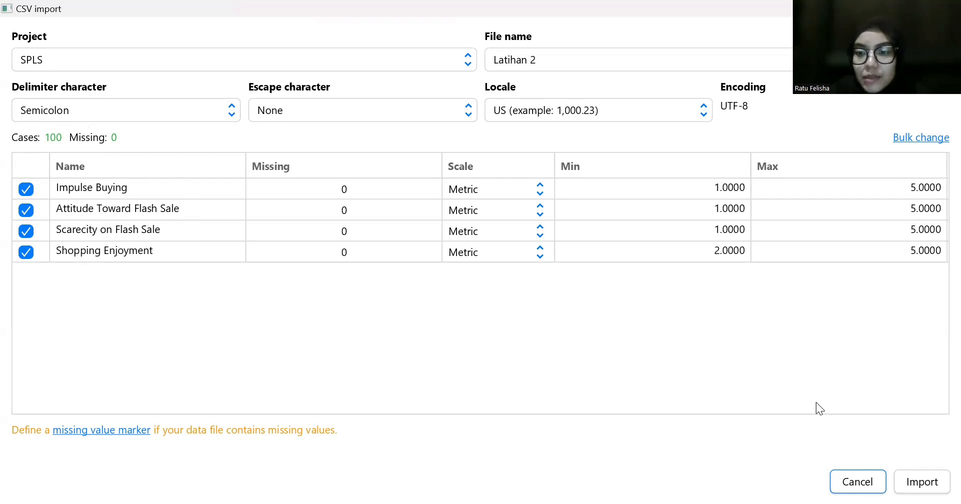
left_click(926, 473)
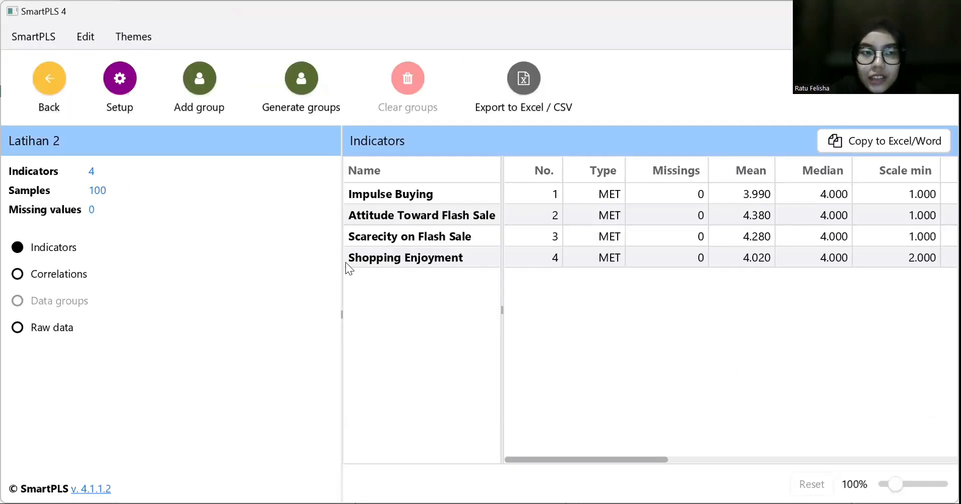
left_click(47, 100)
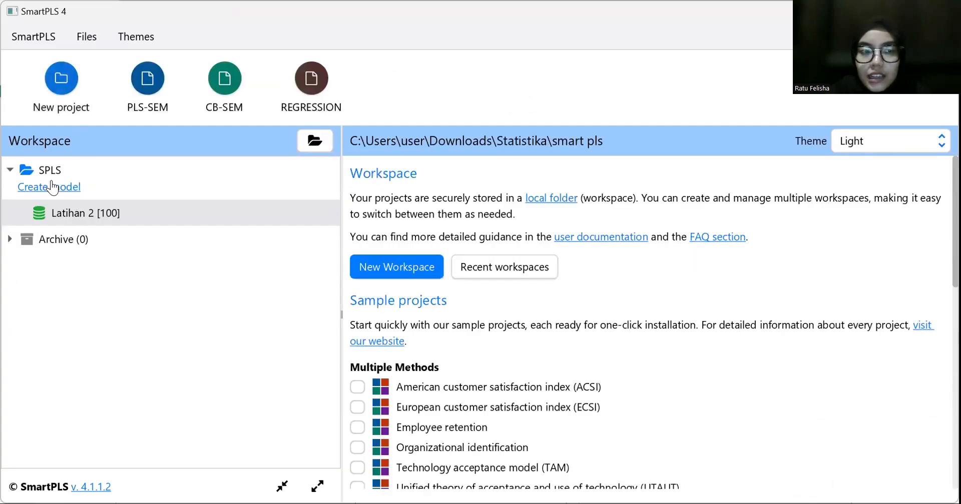
Create a PLS-SEM model named SPLS in the SPLS project.
left_click(51, 188)
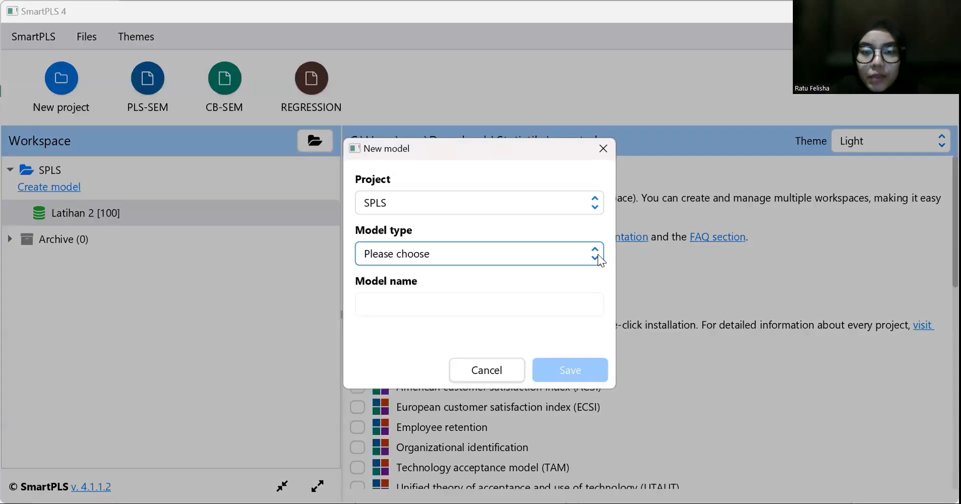
left_click(597, 254)
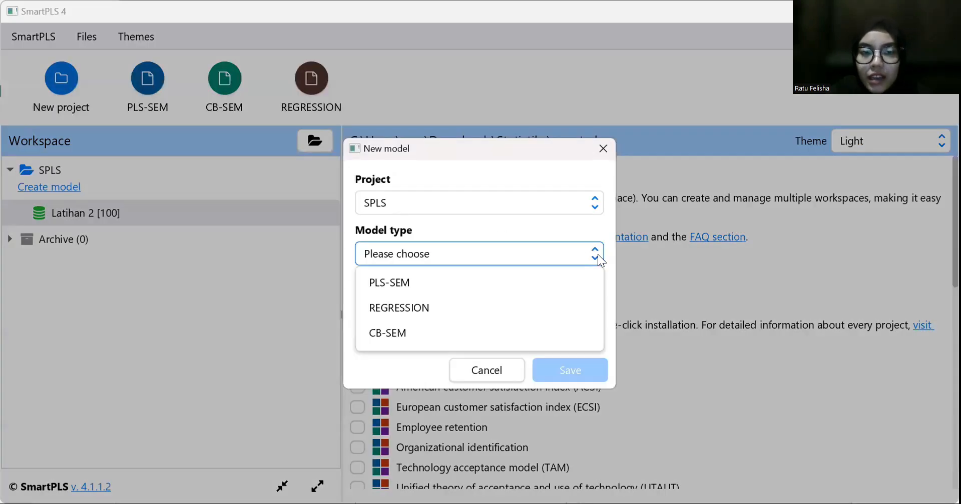
left_click(466, 283)
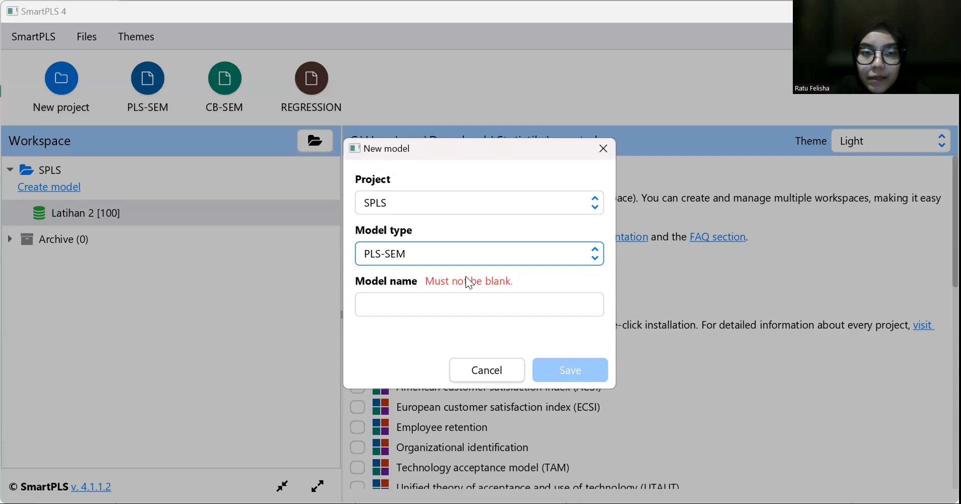
left_click(463, 302)
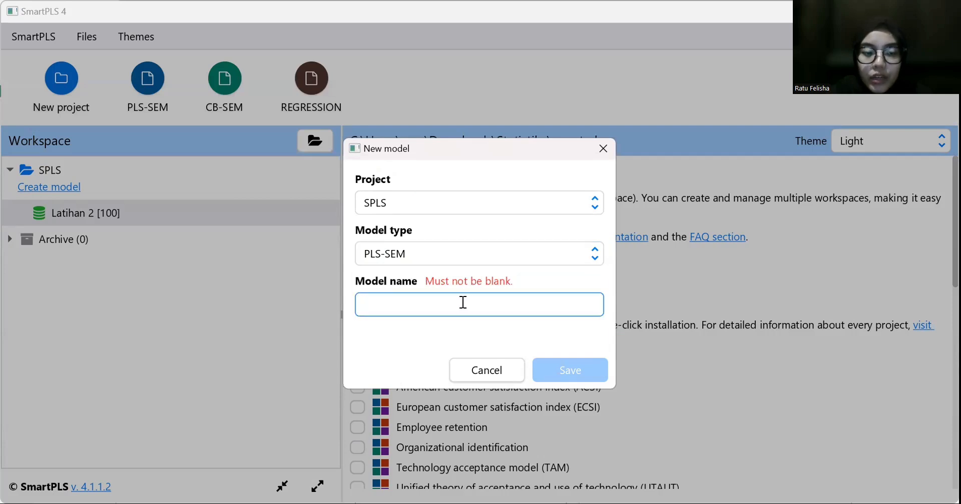
type("SP")
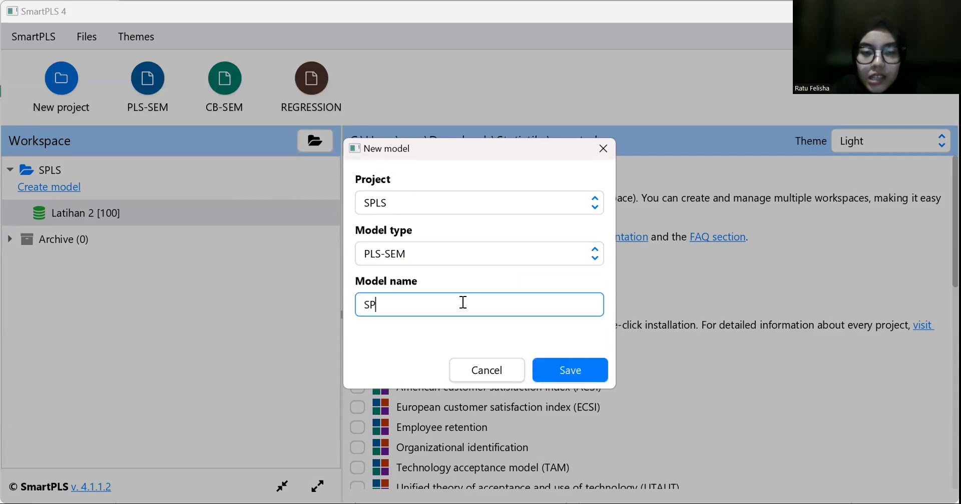
type("LS")
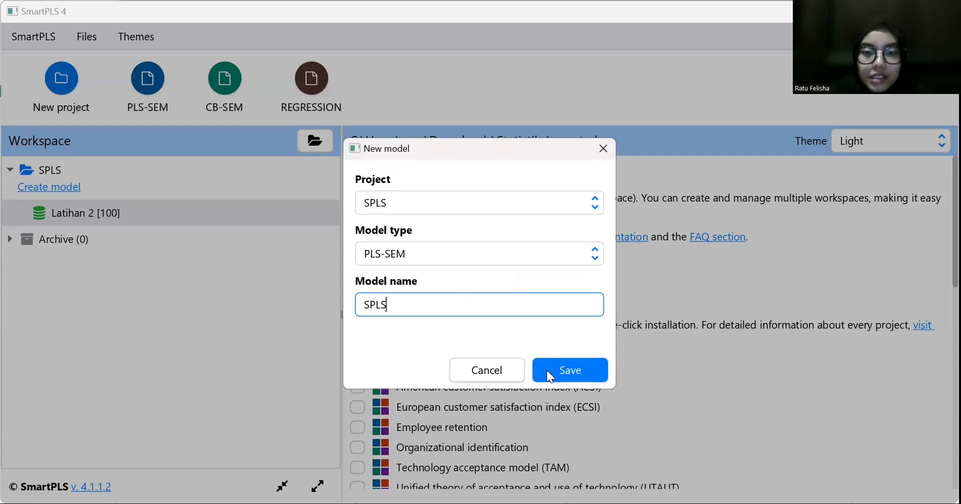
left_click(564, 367)
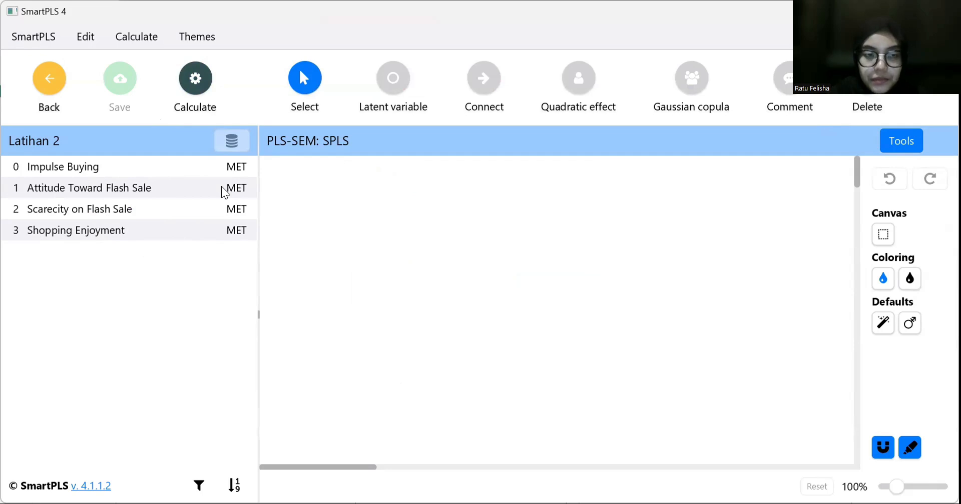
Add Attitude Toward Flash Sale and, below it, Scarecity on Flash Sale to the canvas as latent variables with their indicators.
left_click_drag(222, 187, 269, 193)
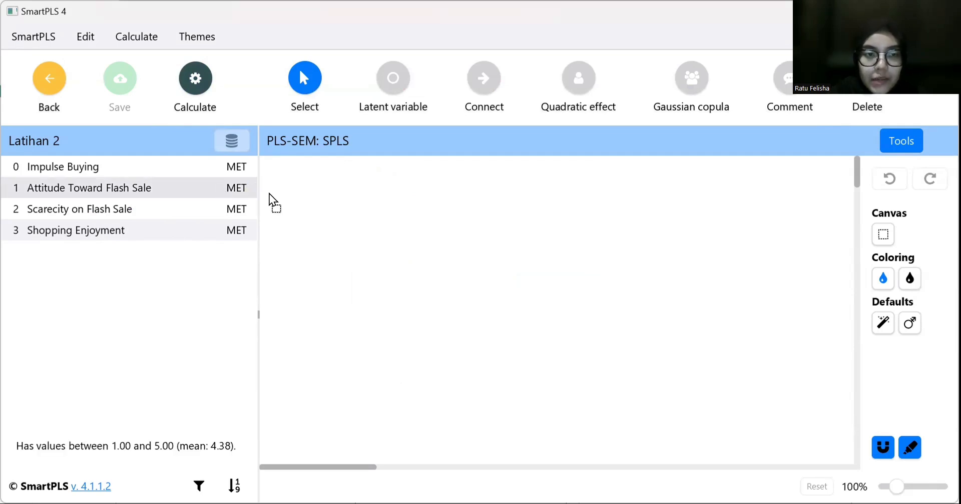
left_click_drag(351, 254, 350, 253)
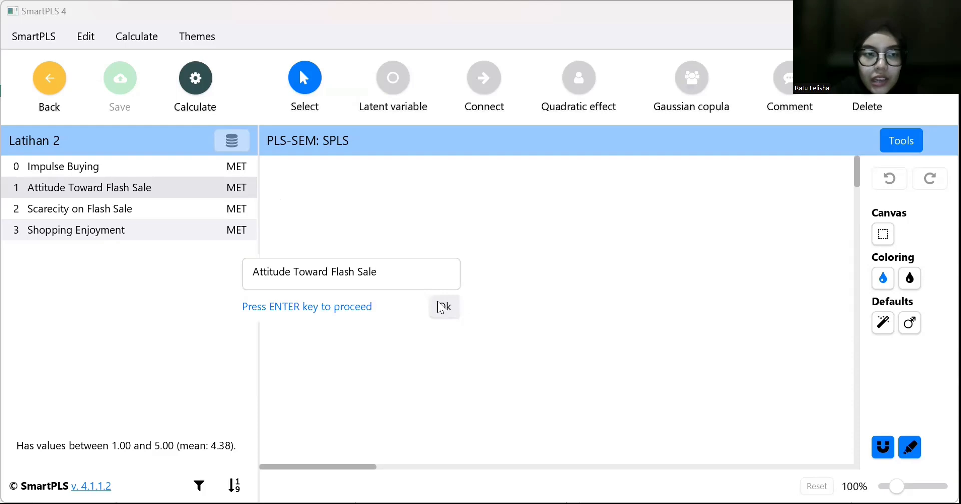
left_click(437, 301)
left_click(183, 202)
left_click_drag(184, 203, 320, 345)
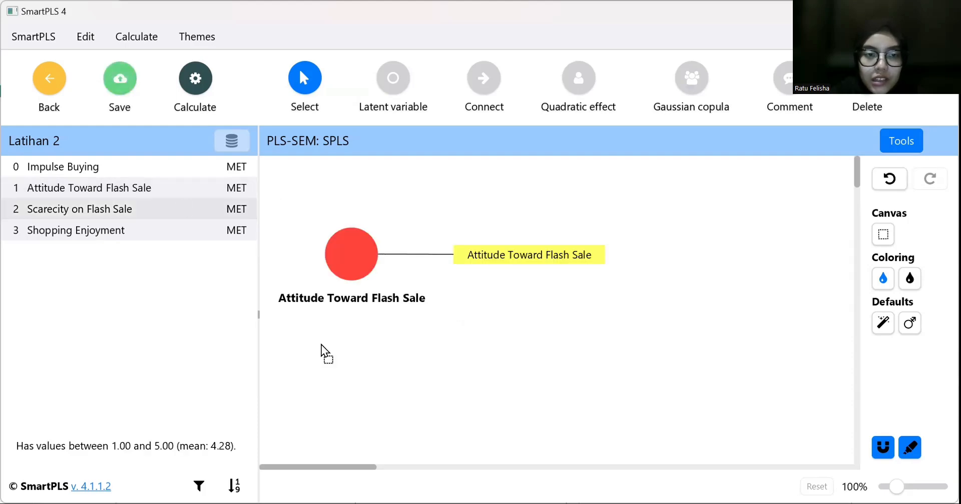
left_click_drag(371, 398, 370, 397)
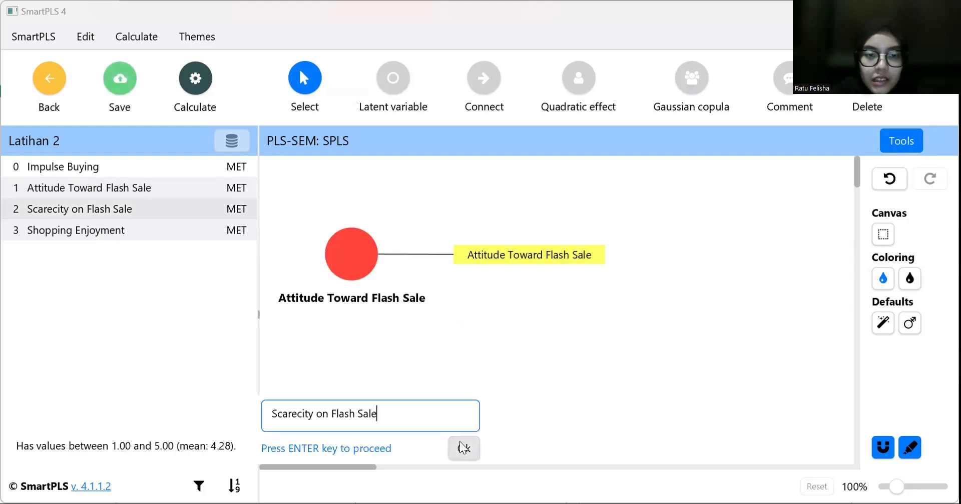
left_click(463, 448)
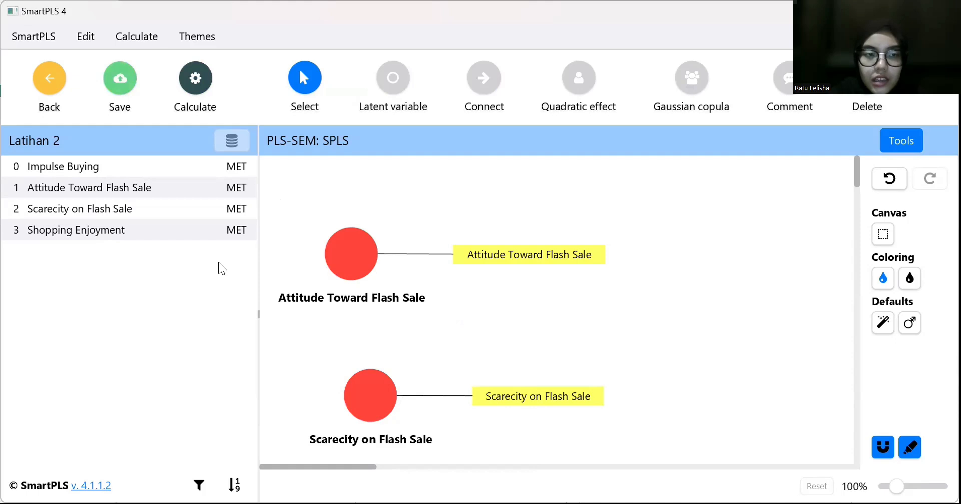
Add Shopping Enjoyment mid-canvas and Impulse Buying to its right as latent variables with their indicators.
left_click(155, 238)
left_click_drag(155, 239, 619, 329)
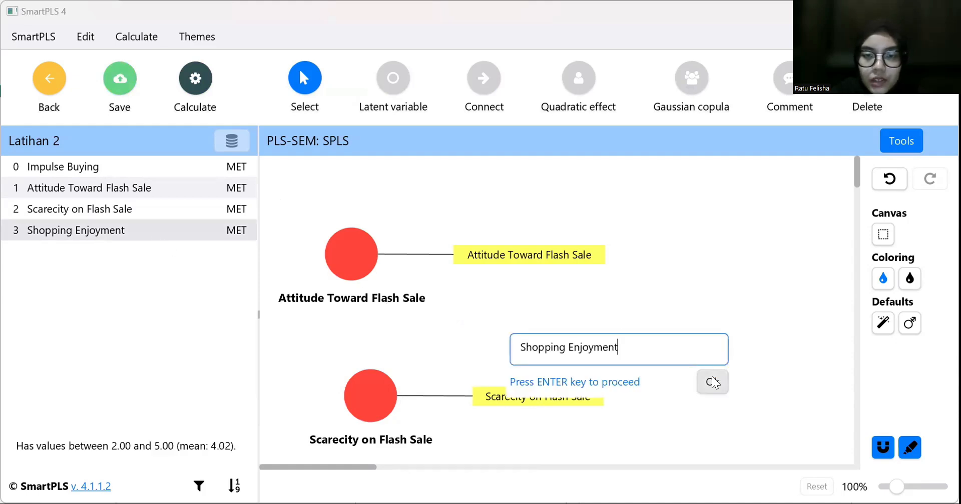
key("Return")
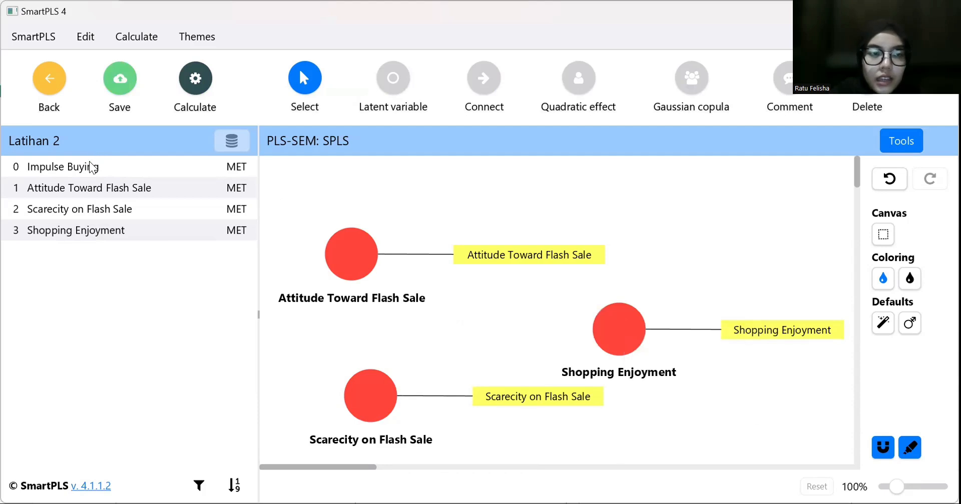
left_click_drag(92, 165, 937, 407)
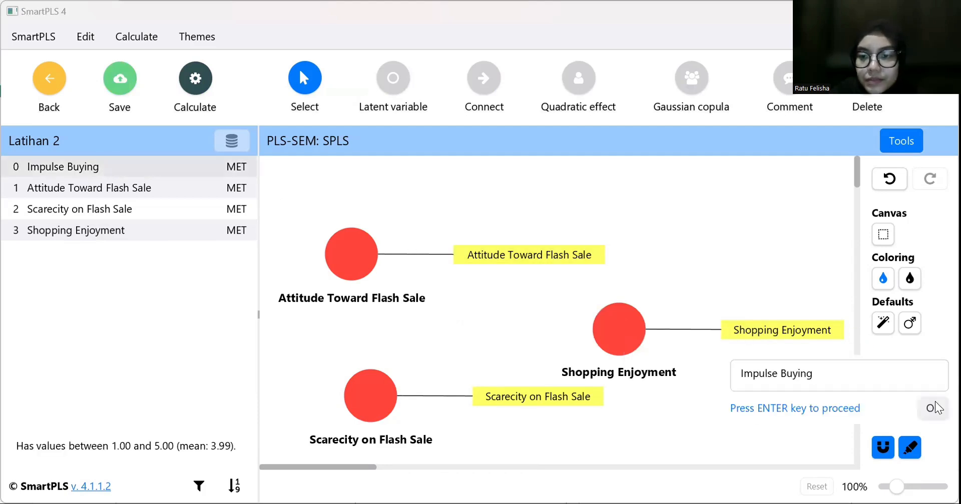
key("Return")
Move the Scarecity on Flash Sale construct lower and shift Shopping Enjoyment slightly down and left, between the two predictors.
scroll(556, 311, "down", 2)
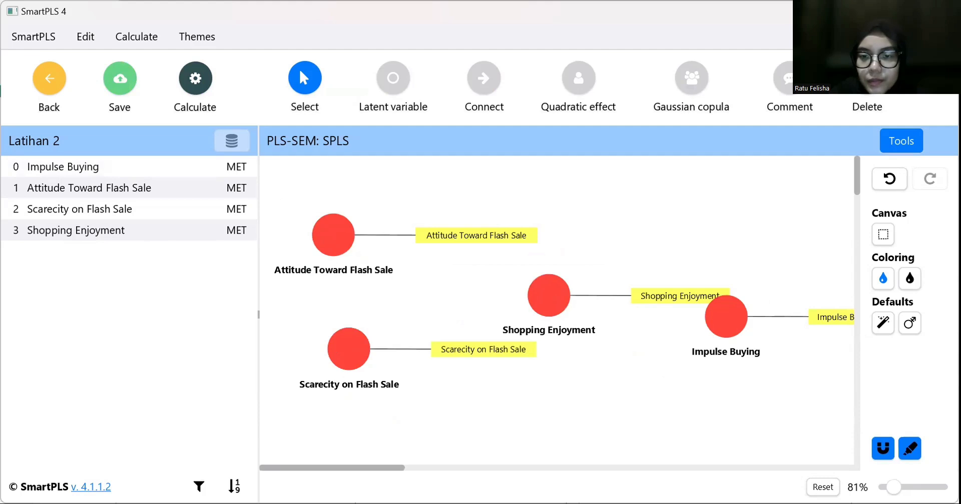
scroll(450, 439, "down", 1)
left_click_drag(351, 348, 342, 395)
left_click_drag(523, 290, 509, 314)
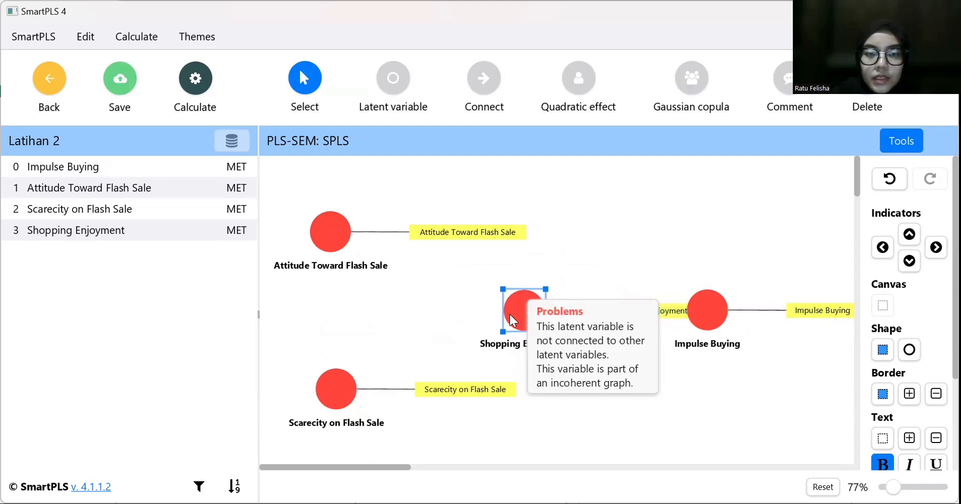
Rename the caption of the Attitude Toward Flash Sale indicator as X1.
left_click(495, 233)
double_click(495, 233)
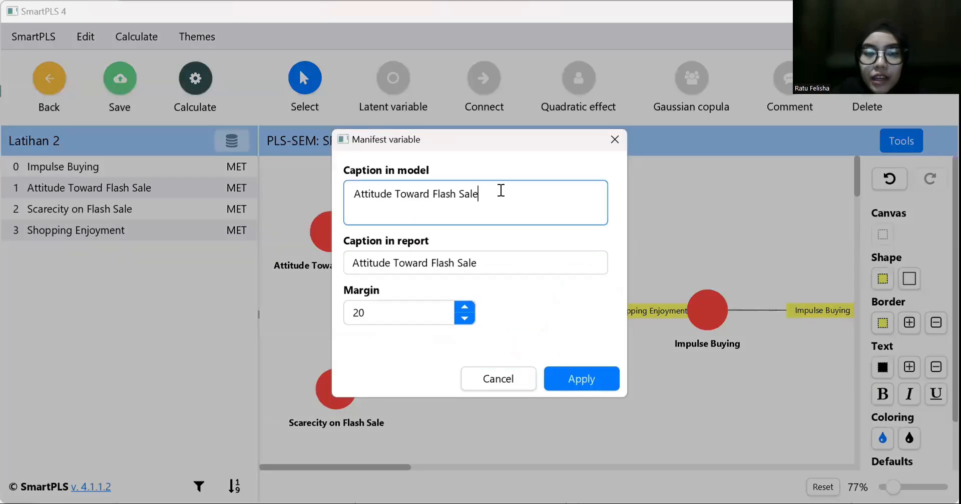
key("BackSpace")
key("BackSpace")
key("BackSpace")
key("BackSpace")
key("BackSpace")
key("BackSpace")
key("BackSpace")
key("BackSpace")
key("BackSpace")
key("BackSpace")
key("BackSpace")
key("BackSpace")
key("BackSpace")
key("BackSpace")
key("BackSpace")
key("BackSpace")
key("BackSpace")
key("BackSpace")
key("BackSpace")
key("BackSpace")
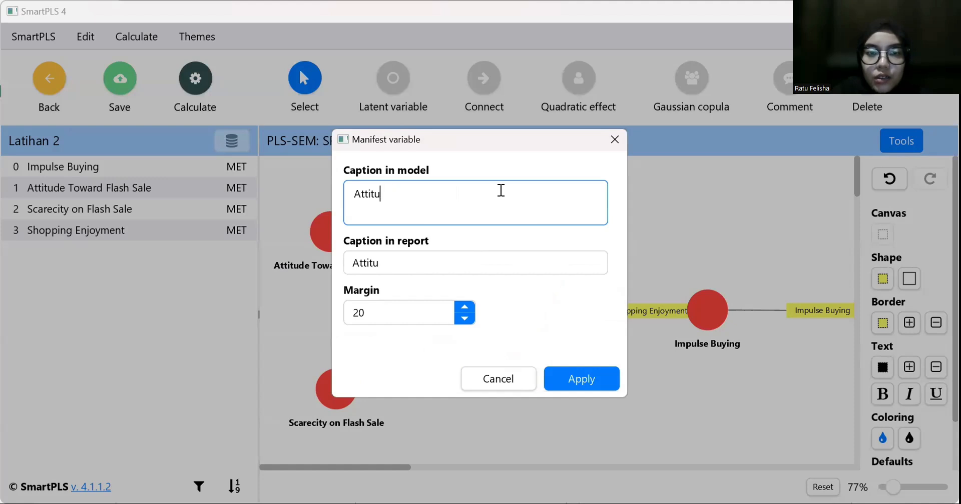
key("BackSpace")
key("BackSpace")
key("BackSpace")
key("BackSpace")
key("BackSpace")
key("BackSpace")
type("X")
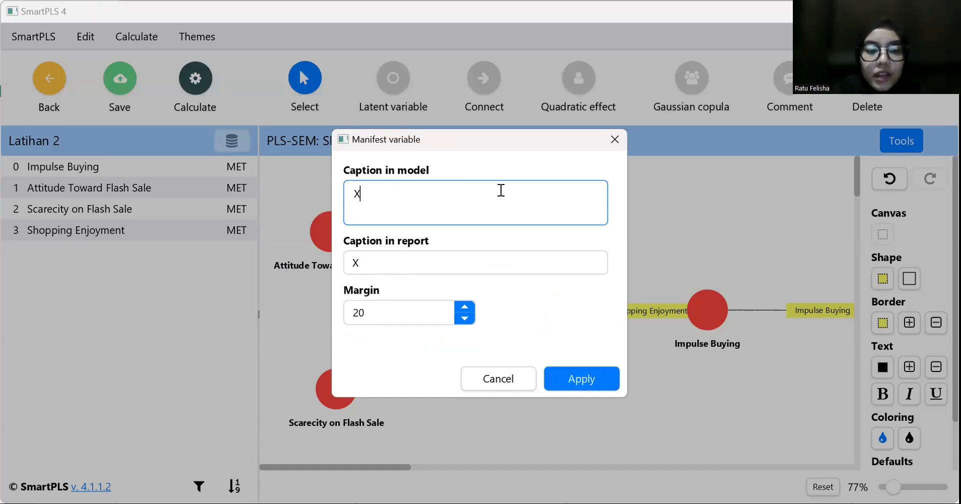
type("1")
left_click(585, 381)
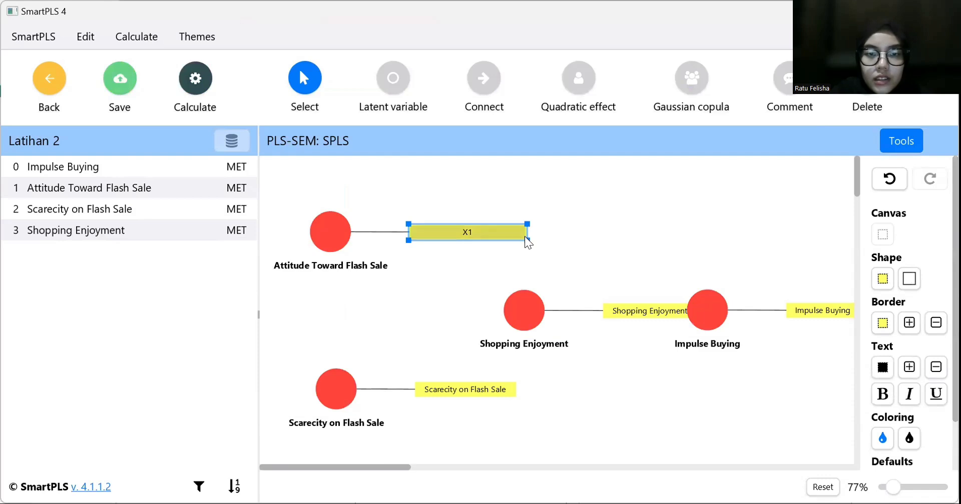
Place the X1 indicator above the Attitude Toward Flash Sale construct and make its box narrower.
left_click_drag(525, 237, 384, 192)
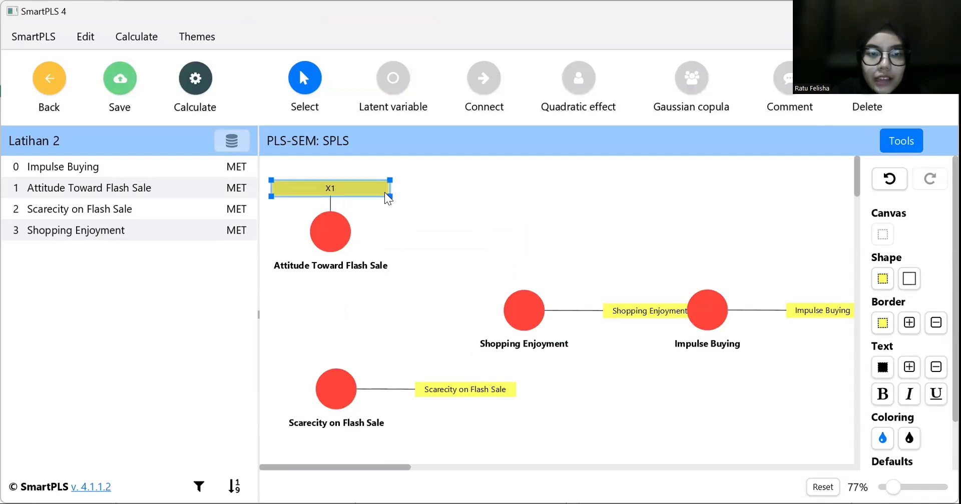
left_click(394, 194)
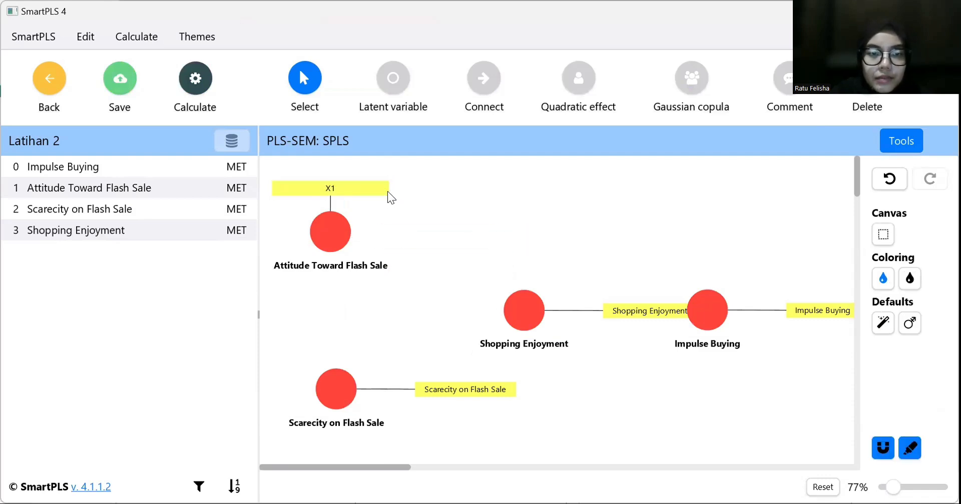
left_click(387, 191)
left_click_drag(387, 191, 345, 183)
Move the Attitude Toward Flash Sale construct slightly lower beneath its X1 indicator.
left_click(328, 222)
left_click_drag(328, 220, 329, 244)
left_click(517, 285)
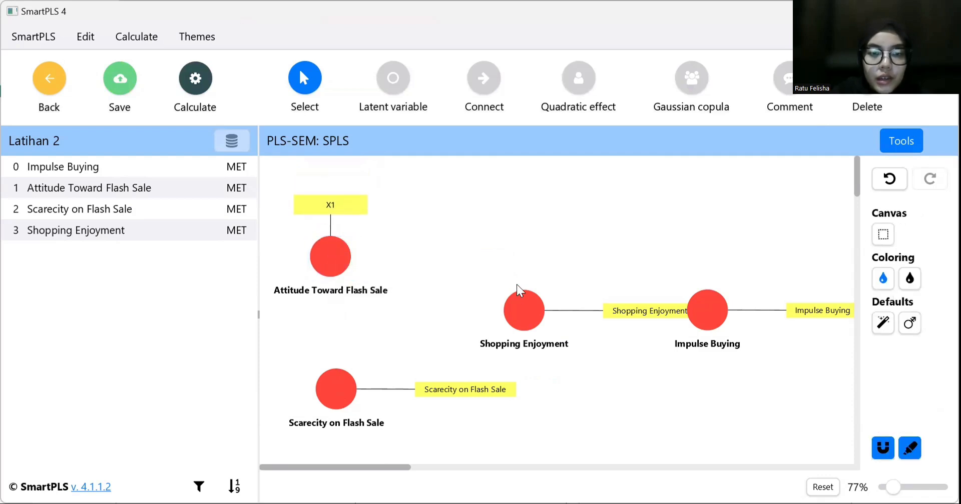
Rename the caption of the Scarecity on Flash Sale indicator as X2.
double_click(463, 395)
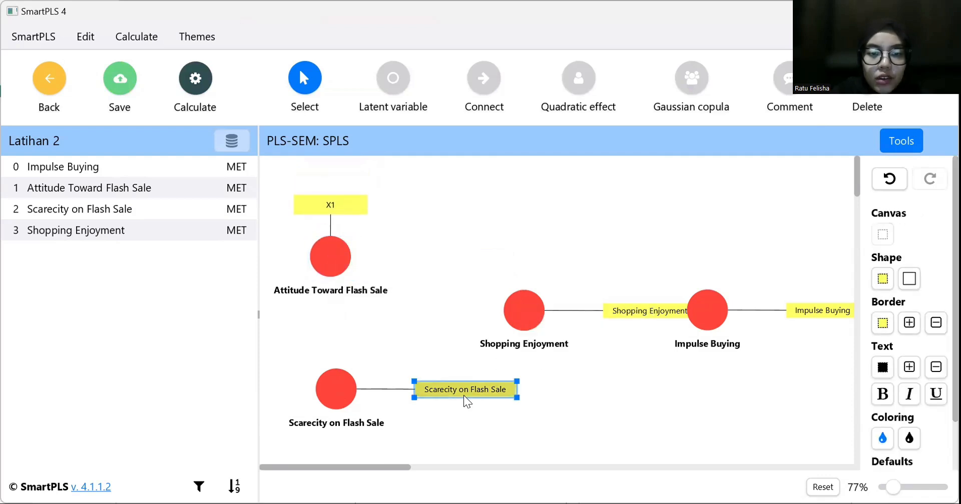
key("BackSpace")
key("BackSpace")
key("BackSpace")
key("BackSpace")
key("BackSpace")
key("BackSpace")
key("BackSpace")
key("BackSpace")
key("BackSpace")
key("BackSpace")
key("BackSpace")
key("BackSpace")
key("BackSpace")
key("BackSpace")
key("BackSpace")
key("BackSpace")
key("BackSpace")
key("BackSpace")
key("BackSpace")
key("BackSpace")
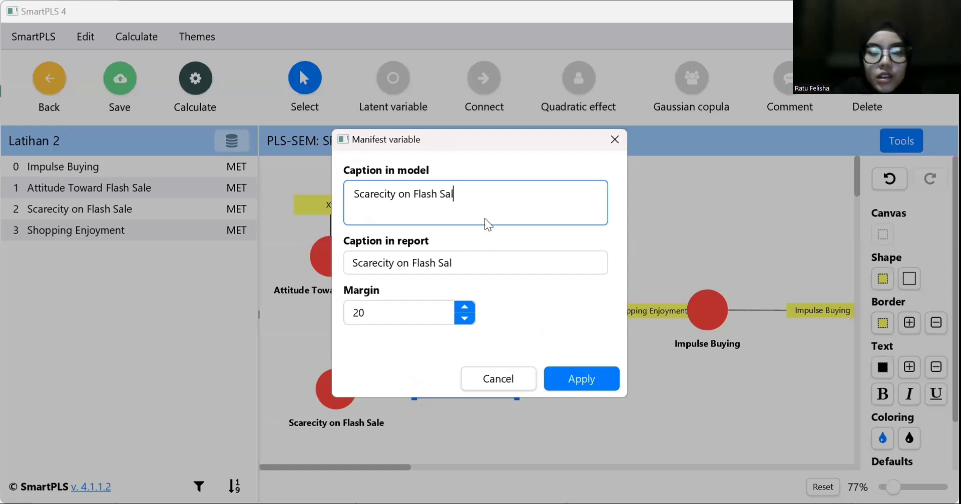
type("X2")
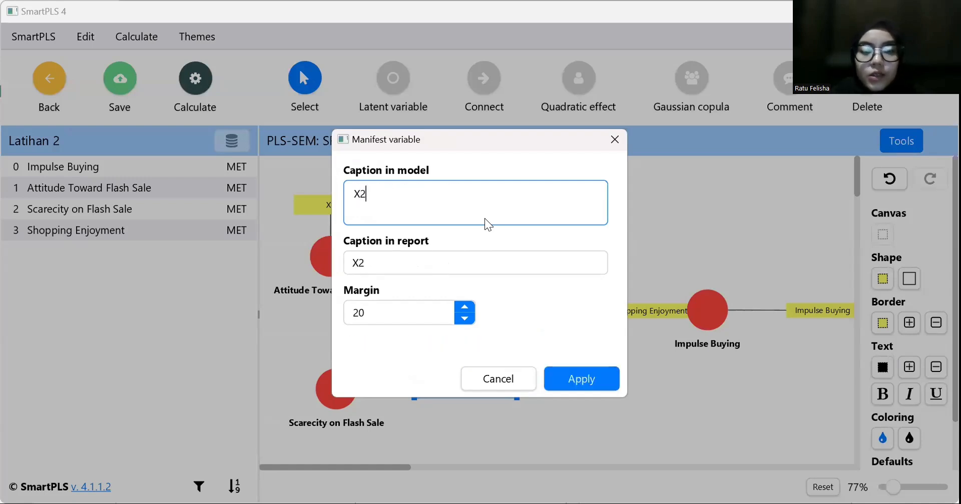
left_click(582, 380)
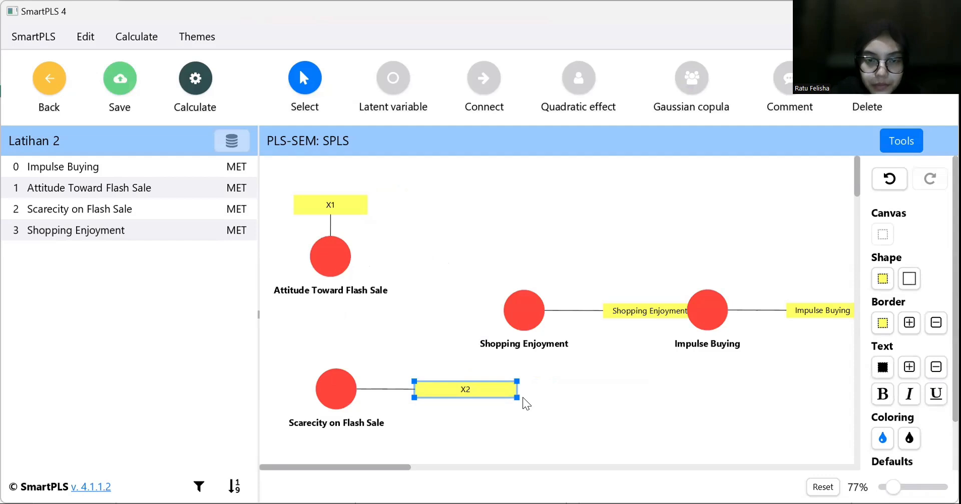
Make the X2 indicator box narrower and place it above the Scarecity on Flash Sale construct.
left_click_drag(517, 396, 432, 362)
left_click_drag(473, 394, 361, 349)
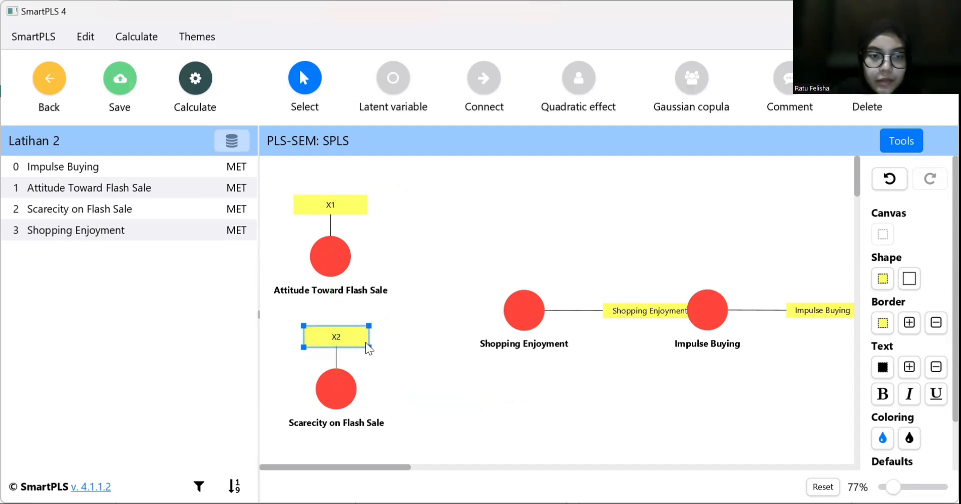
left_click(371, 349)
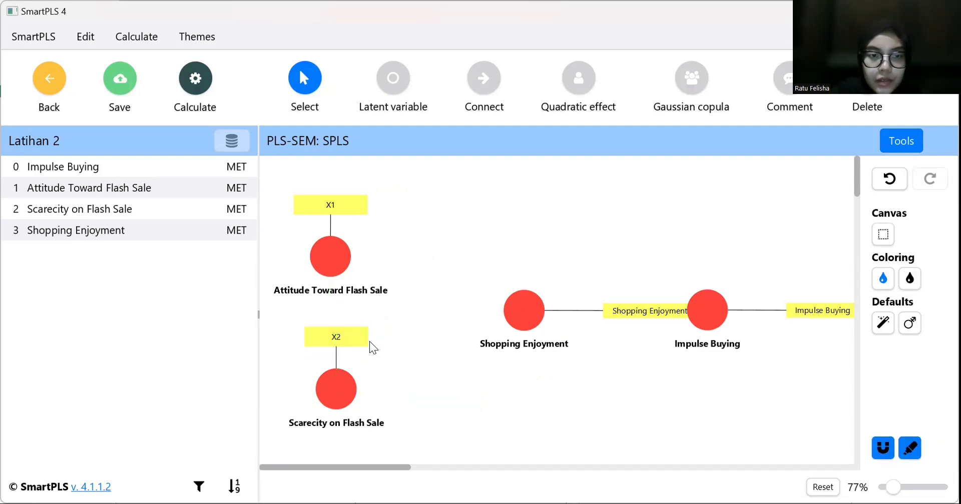
Shift X2 and the Scarecity on Flash Sale construct slightly left to align under X1, and move Shopping Enjoyment a little left and down.
left_click(368, 349)
mouse_move(367, 344)
left_mouse_down()
mouse_move(380, 351)
mouse_move(360, 344)
left_mouse_up()
left_click_drag(332, 385, 327, 386)
left_click_drag(531, 318, 496, 326)
left_click(597, 316)
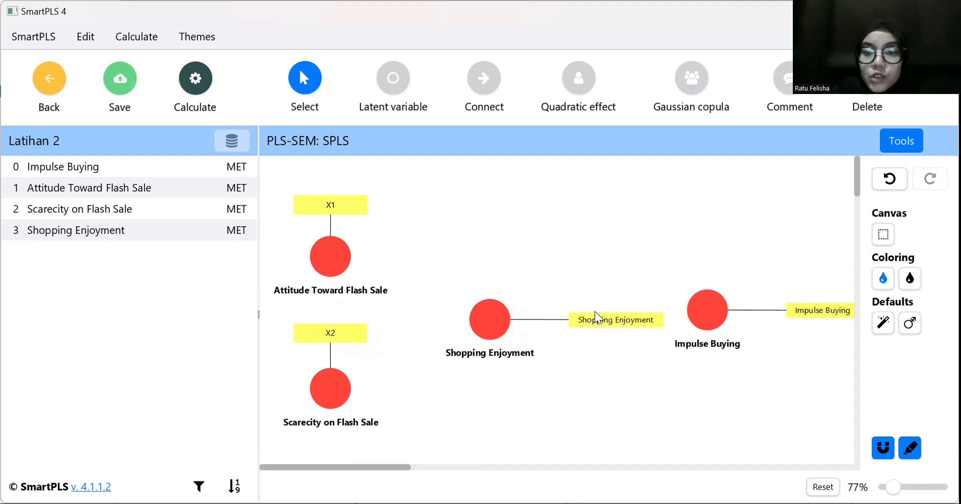
double_click(595, 312)
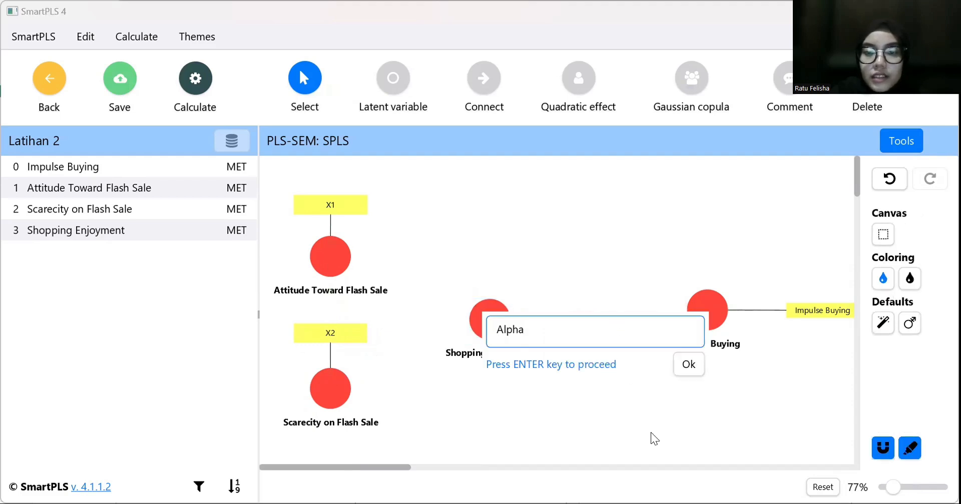
left_click(689, 367)
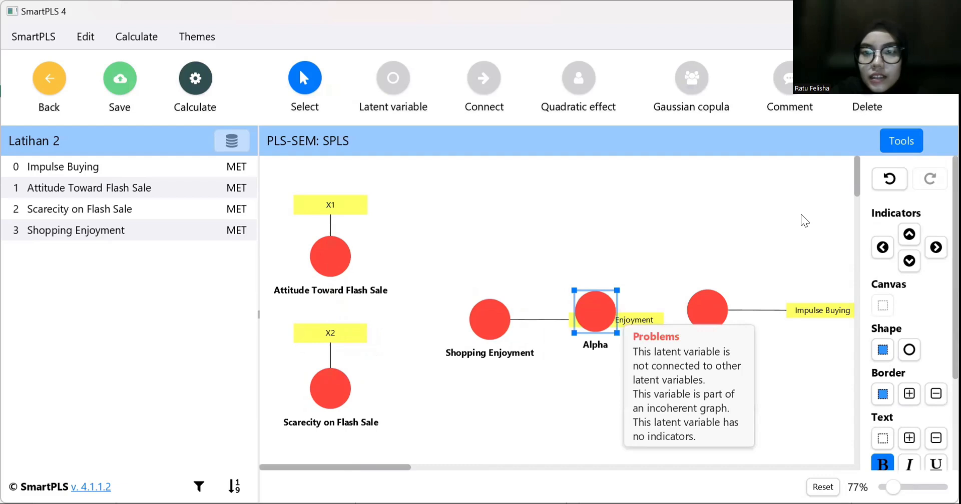
left_click(889, 179)
Rename the caption of the Shopping Enjoyment indicator as Y1.
left_click(639, 321)
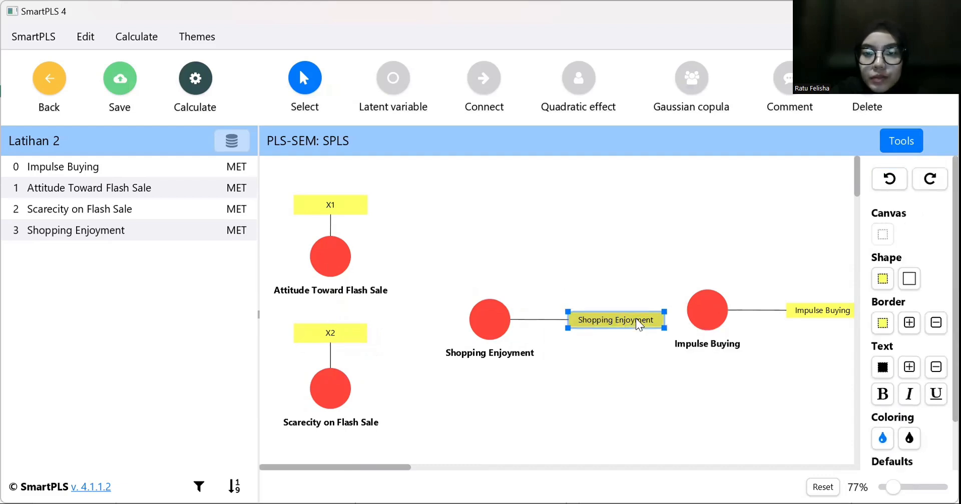
double_click(639, 320)
left_click(559, 191)
key("BackSpace")
key("BackSpace")
key("BackSpace")
key("BackSpace")
key("BackSpace")
key("BackSpace")
key("BackSpace")
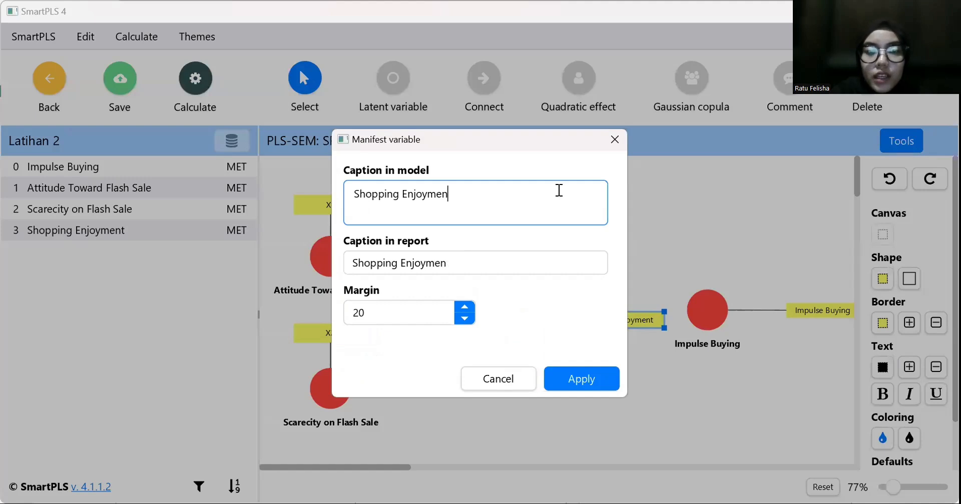
key("BackSpace")
key("BackSpace")
key("BackSpace")
key("BackSpace")
key("BackSpace")
key("BackSpace")
key("BackSpace")
key("BackSpace")
key("BackSpace")
key("BackSpace")
key("BackSpace")
type("Y1")
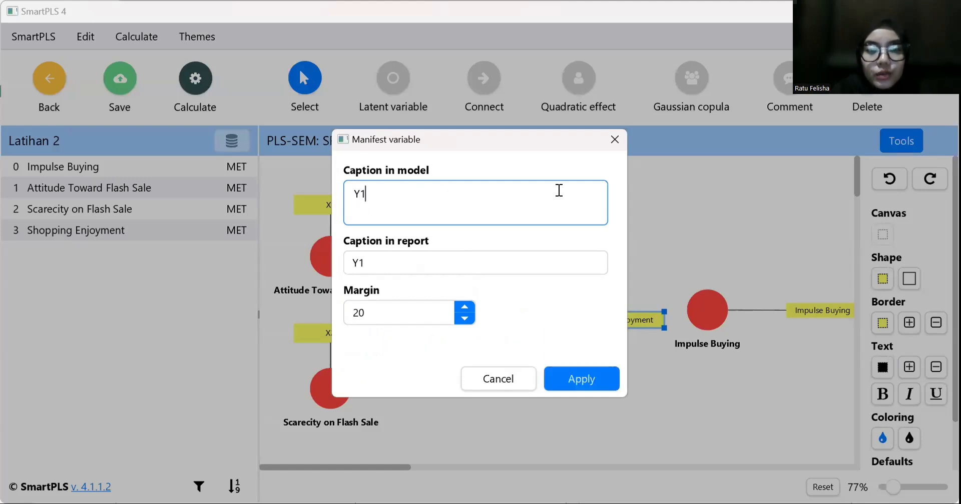
left_click(595, 379)
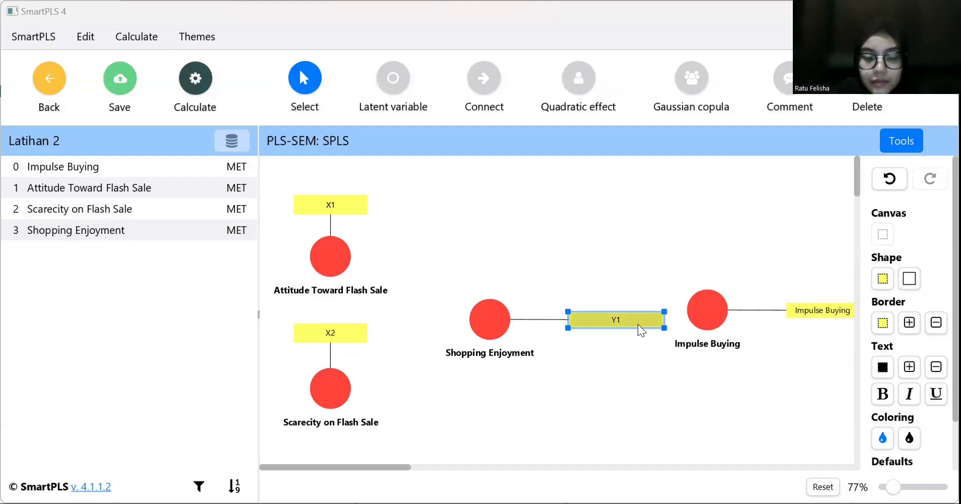
Place the Y1 indicator above the Shopping Enjoyment construct, make its box narrower, and centre the two vertically slightly further right.
left_click_drag(641, 330, 521, 288)
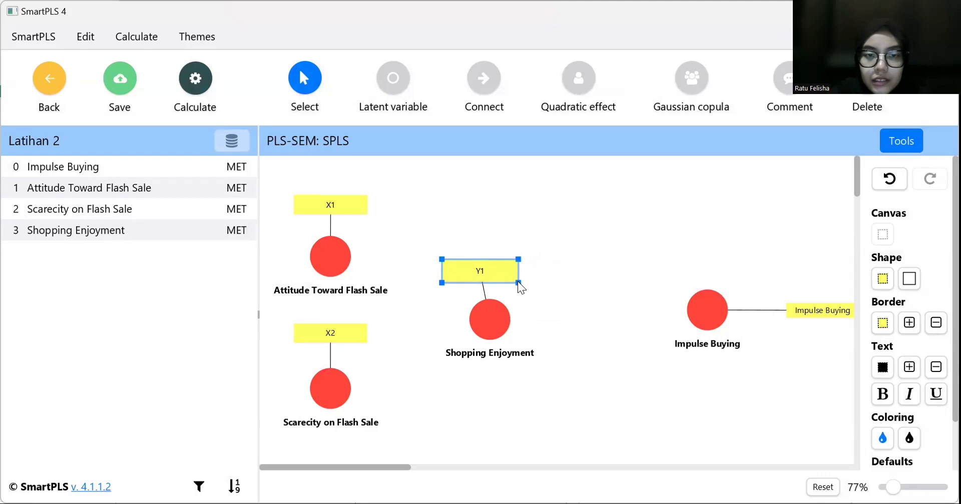
left_click(503, 322)
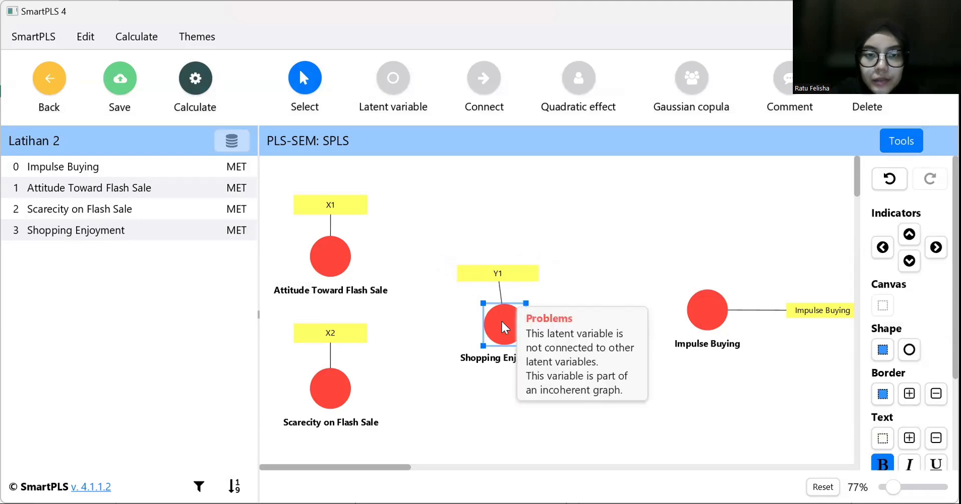
left_click_drag(504, 328, 513, 329)
left_click(539, 279)
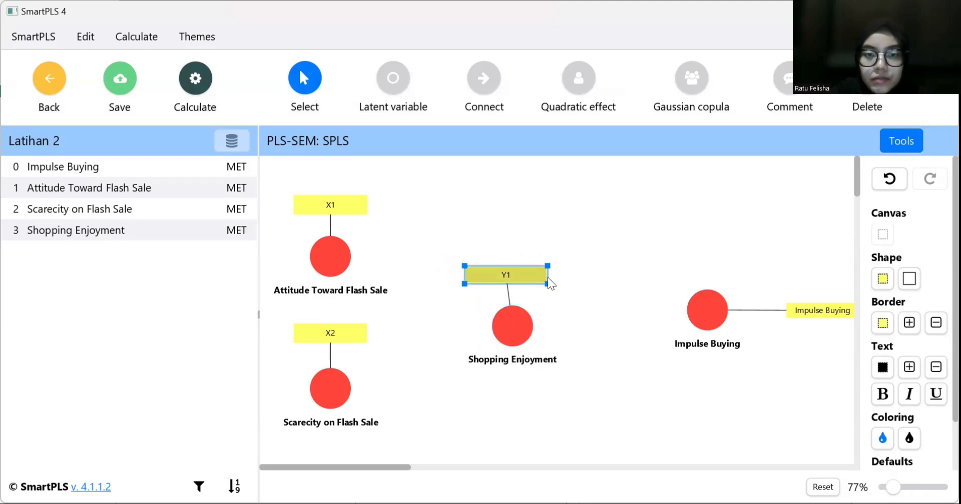
left_click_drag(548, 279, 544, 281)
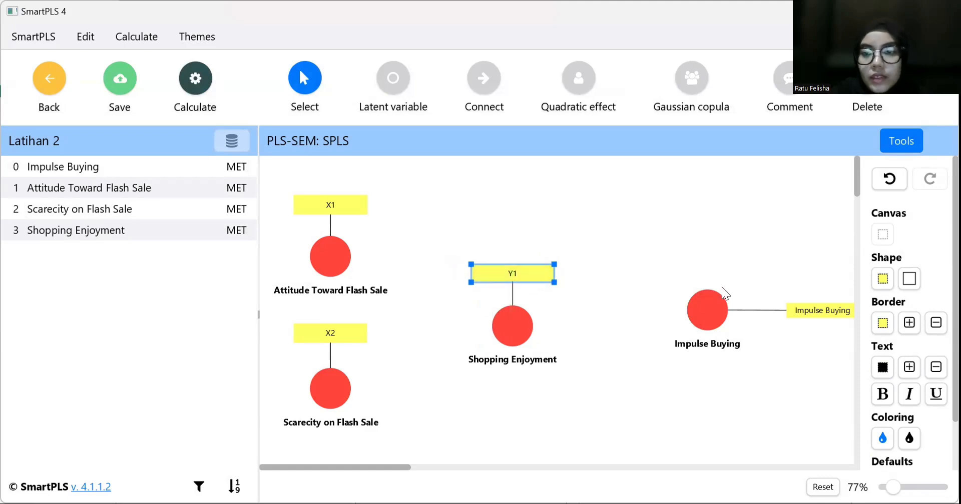
Move the Impulse Buying construct closer to Shopping Enjoyment and rename its indicator caption as Y2.
left_click_drag(706, 320, 667, 322)
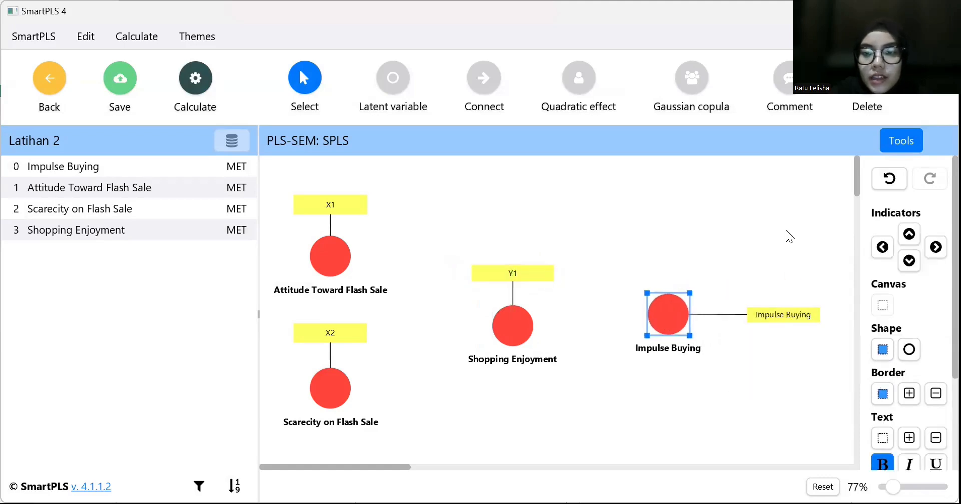
left_click(769, 319)
double_click(769, 319)
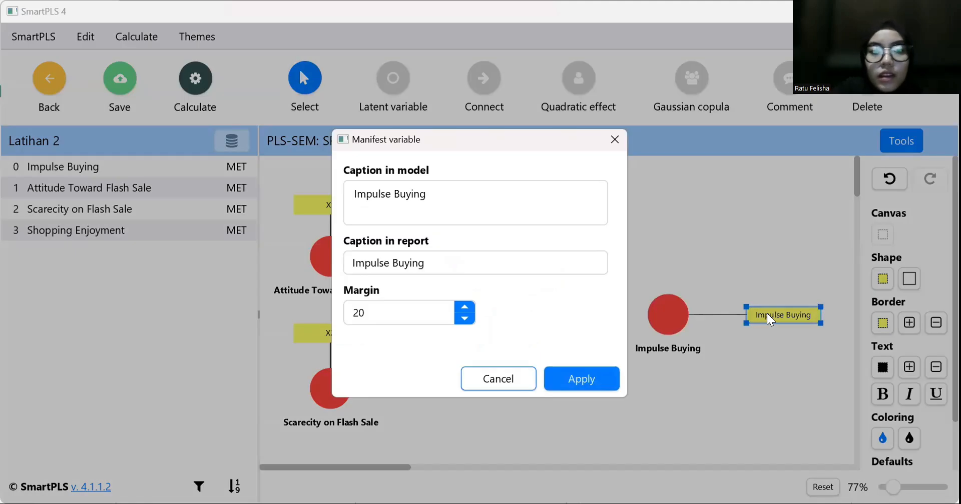
left_click(551, 215)
key("BackSpace")
key("BackSpace")
key("BackSpace")
key("BackSpace")
key("BackSpace")
key("BackSpace")
key("BackSpace")
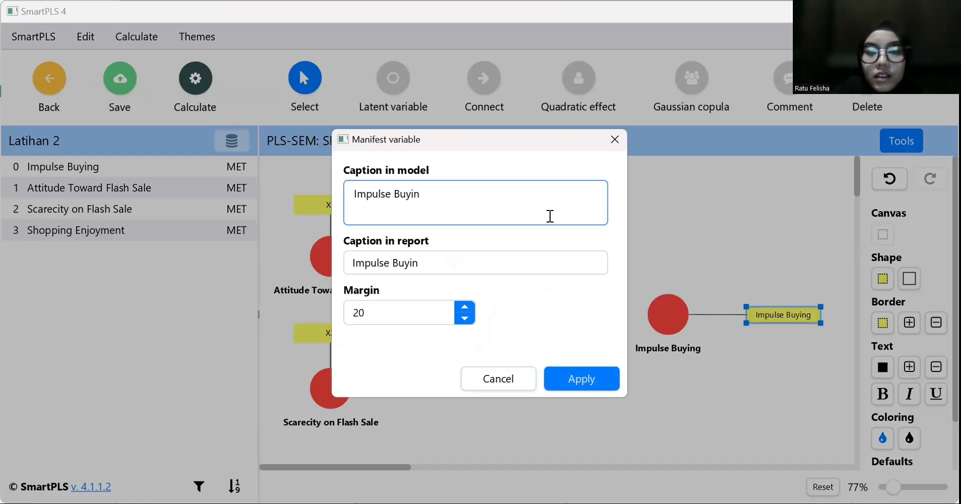
key("BackSpace")
key("BackSpace")
key("BackSpace")
key("BackSpace")
key("BackSpace")
key("BackSpace")
key("BackSpace")
type("Y2")
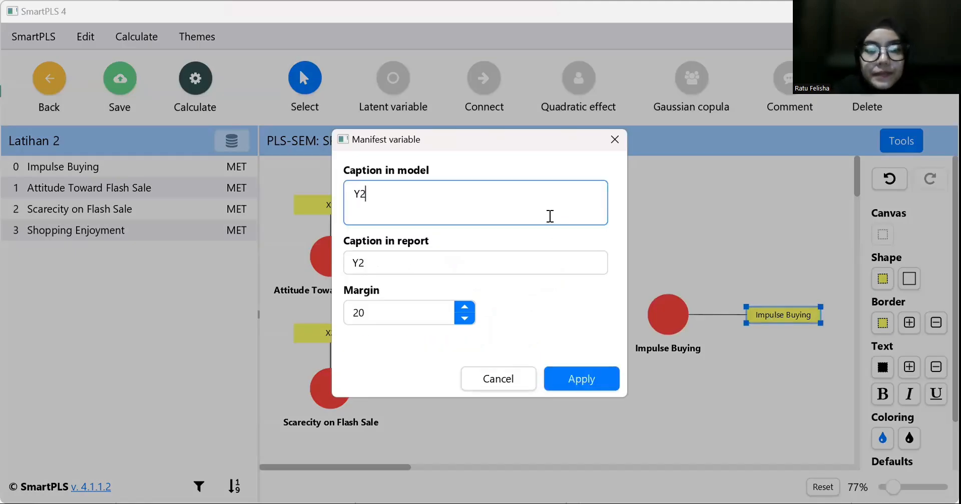
left_click(579, 382)
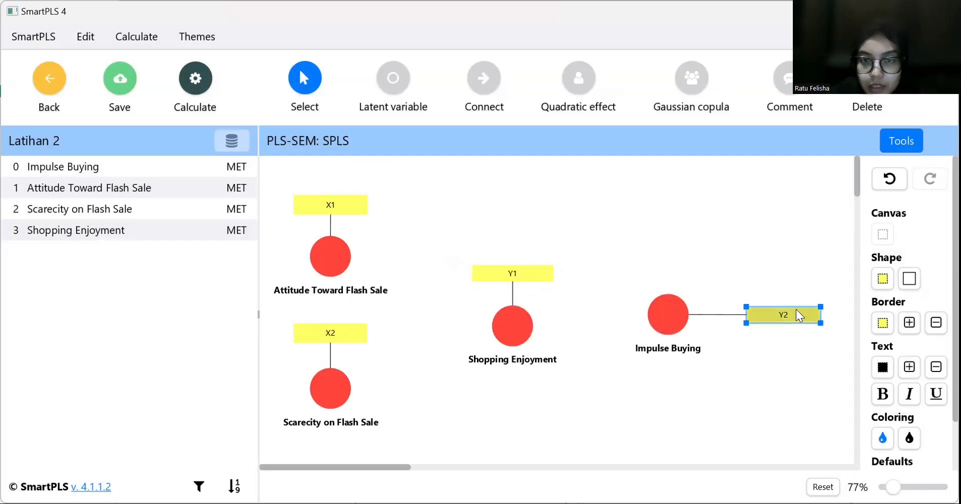
Place the Y2 indicator above the Impulse Buying construct and align both with Y1 and Shopping Enjoyment.
left_click_drag(799, 315, 687, 270)
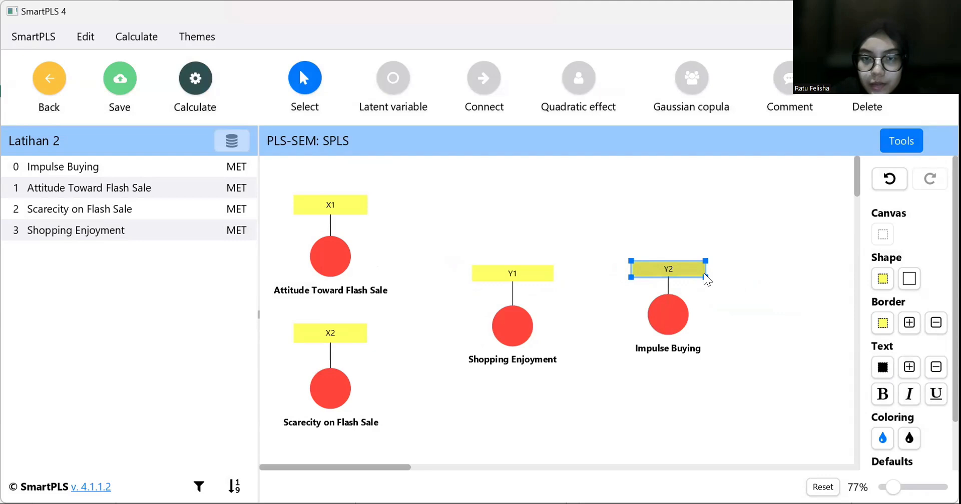
left_click_drag(679, 320, 689, 331)
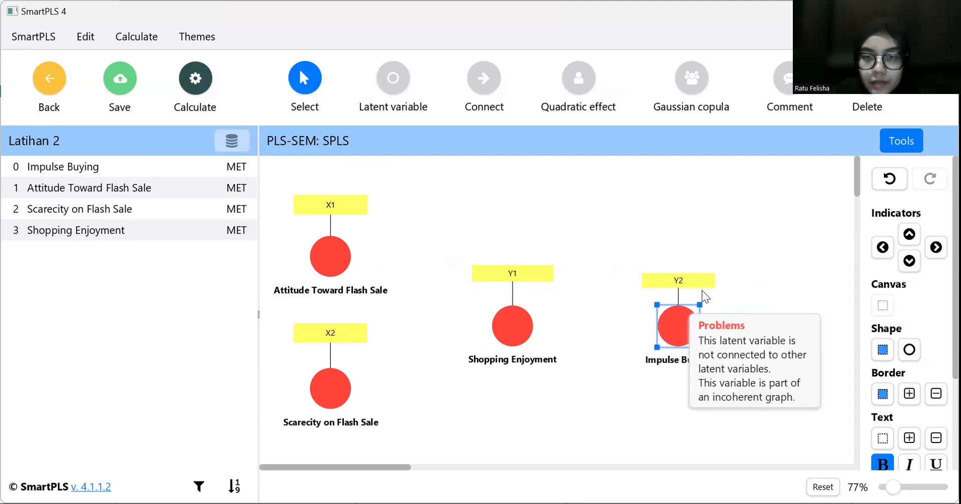
mouse_move(705, 281)
left_mouse_down()
mouse_move(718, 270)
mouse_move(704, 280)
left_mouse_up()
left_click(730, 308)
left_click(750, 298)
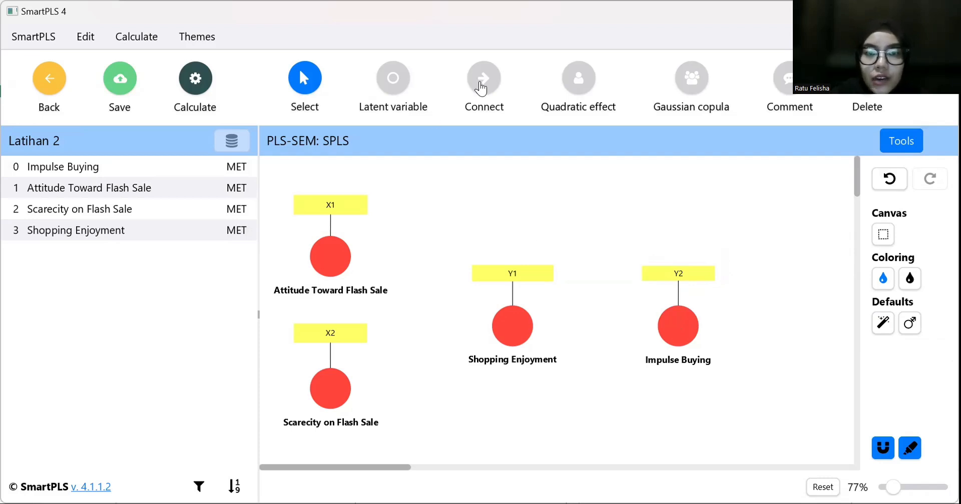
Connect Attitude Toward Flash Sale and Scarecity on Flash Sale to Shopping Enjoyment, and Shopping Enjoyment to Impulse Buying.
left_click(482, 80)
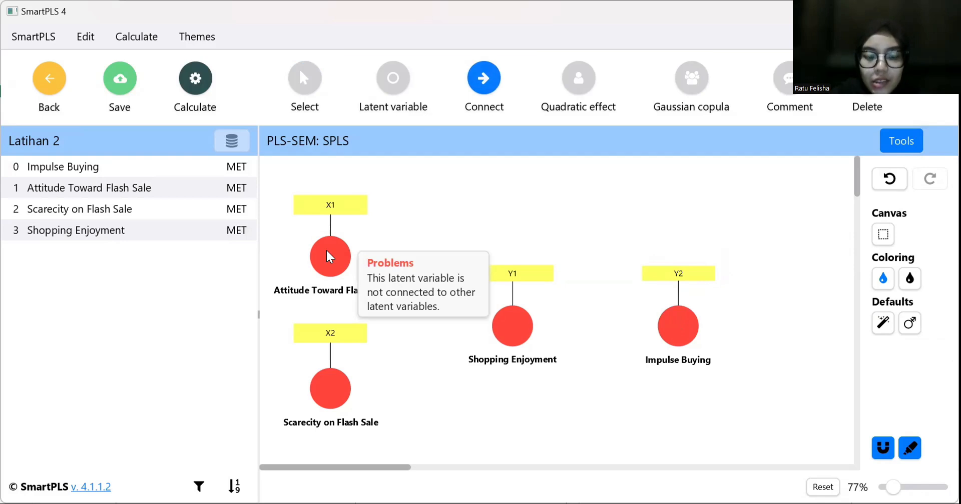
left_click_drag(328, 256, 507, 330)
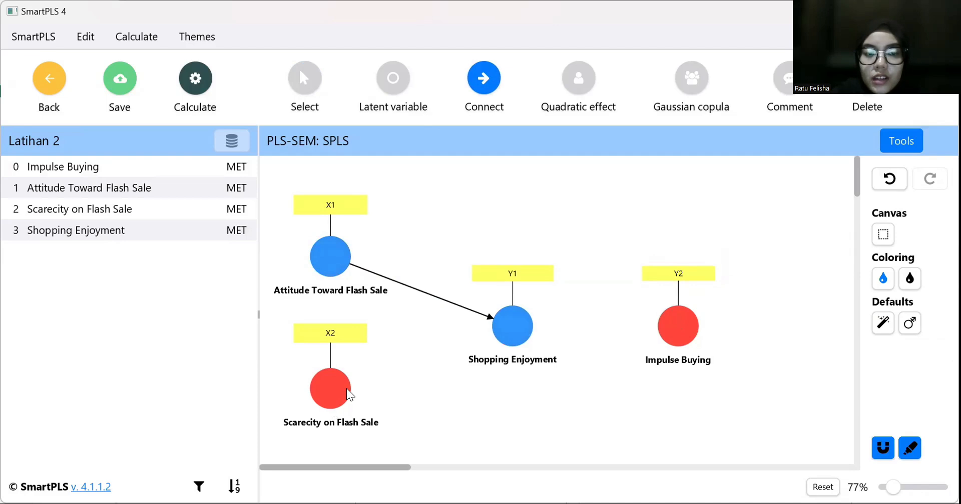
left_click(498, 337)
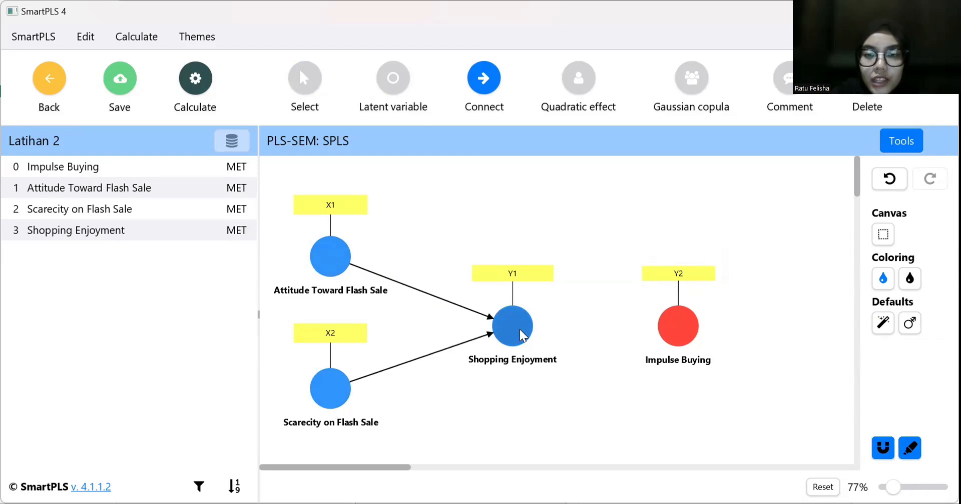
left_click(518, 328)
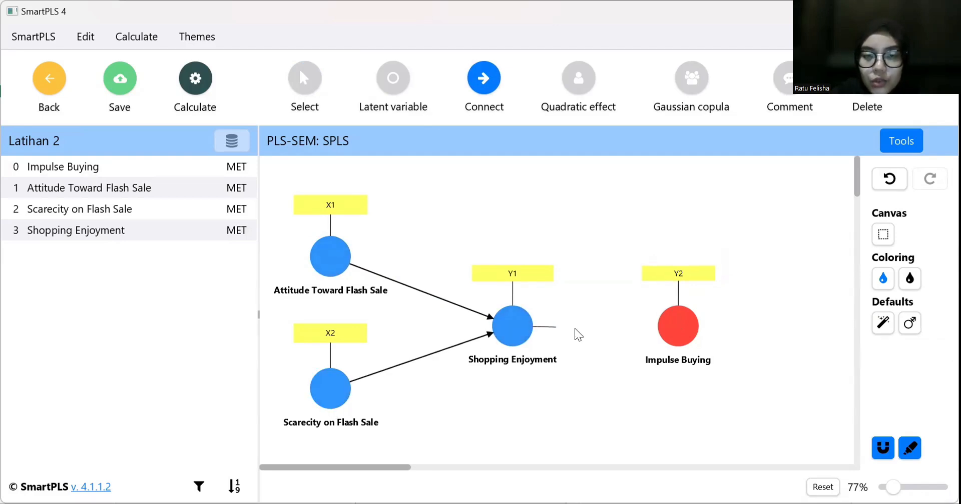
left_click(677, 324)
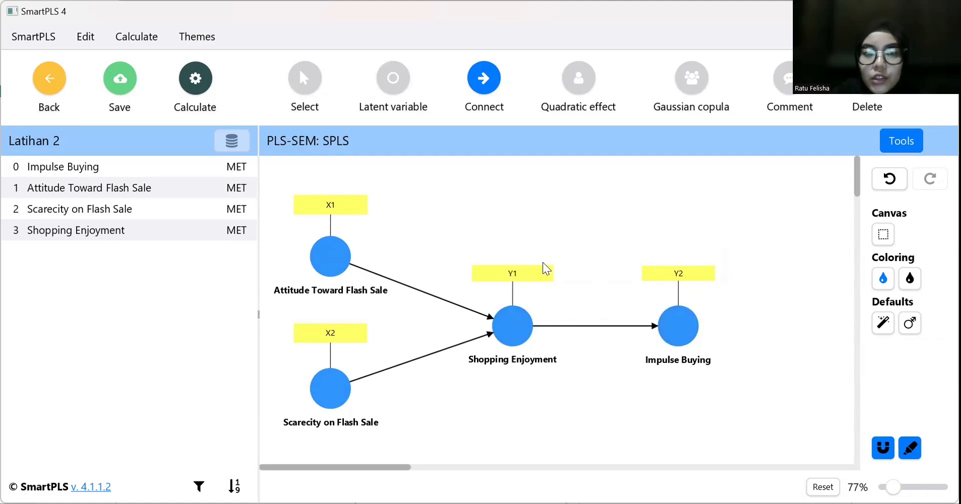
Add direct paths from Attitude Toward Flash Sale and Scarecity on Flash Sale to Impulse Buying.
left_click(339, 245)
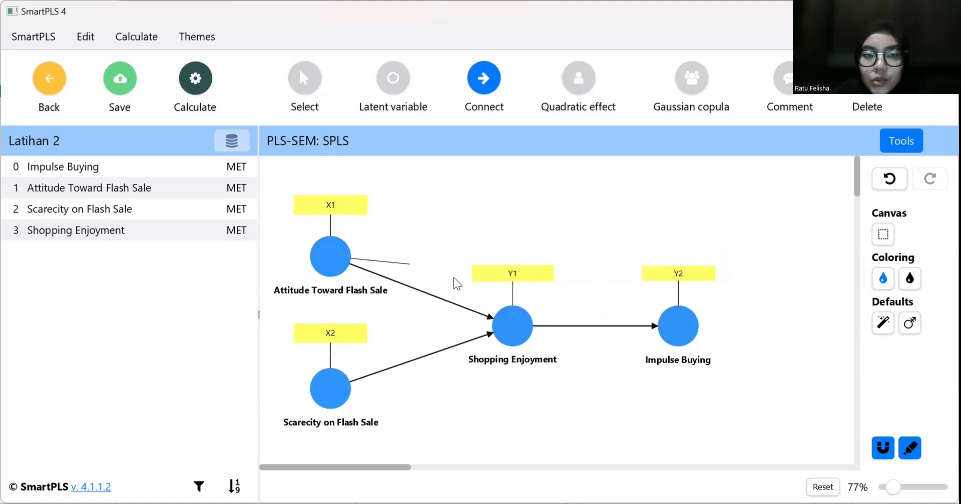
left_click(659, 326)
left_click(341, 403)
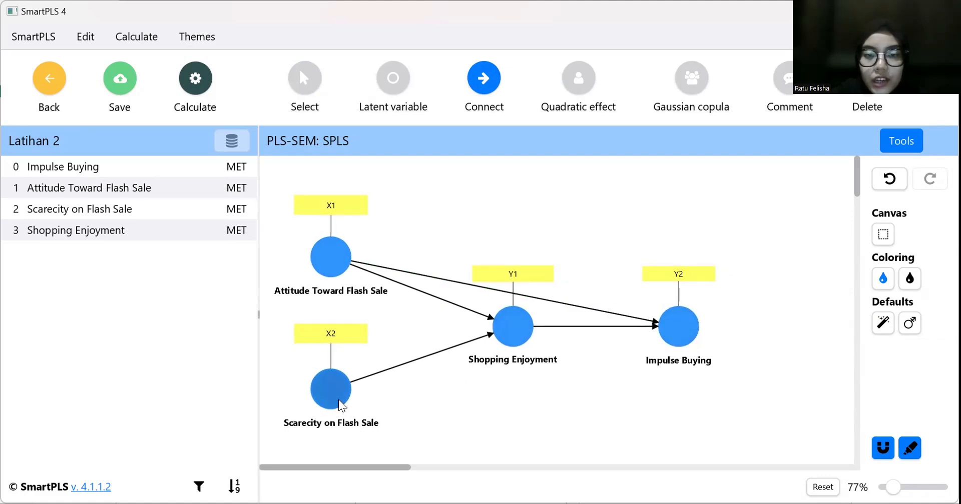
left_click(674, 339)
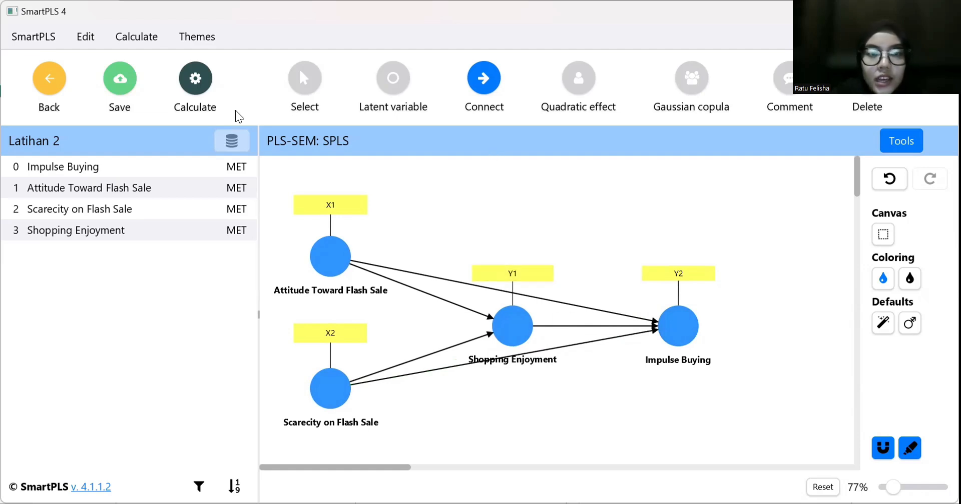
Save the SPLS model and run the standard PLS-SEM algorithm with Path weighting, standardized results and the report opened.
left_click(125, 92)
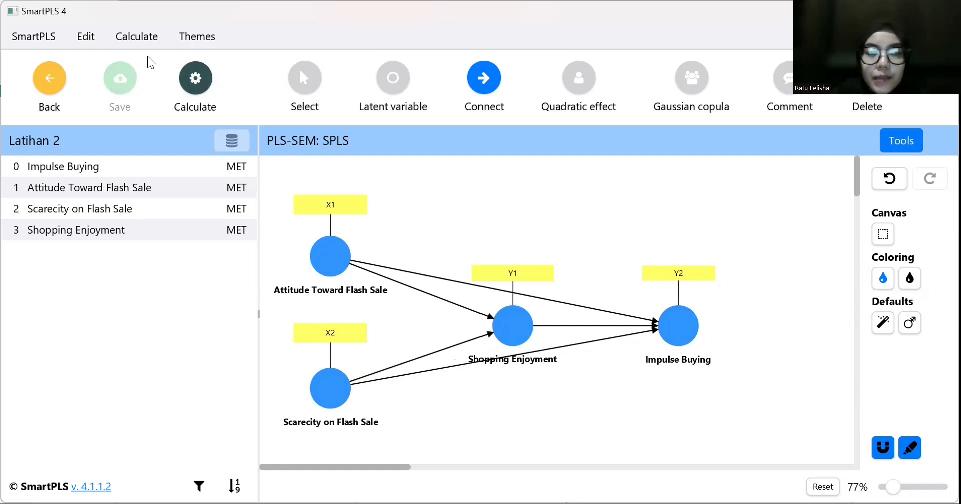
left_click(197, 79)
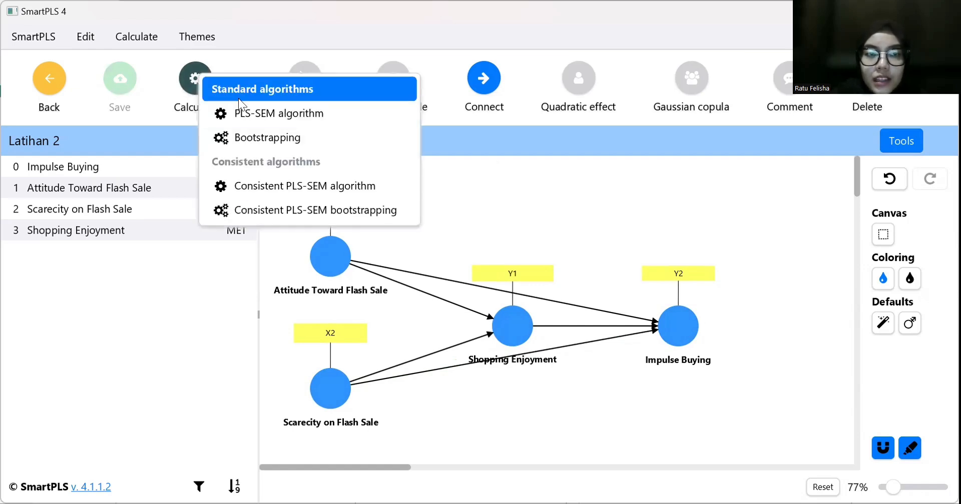
left_click(280, 114)
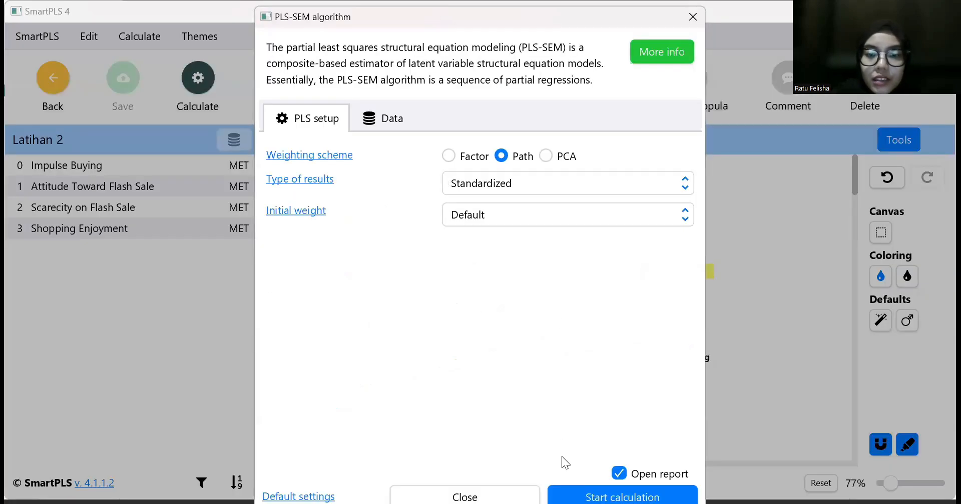
left_click(583, 487)
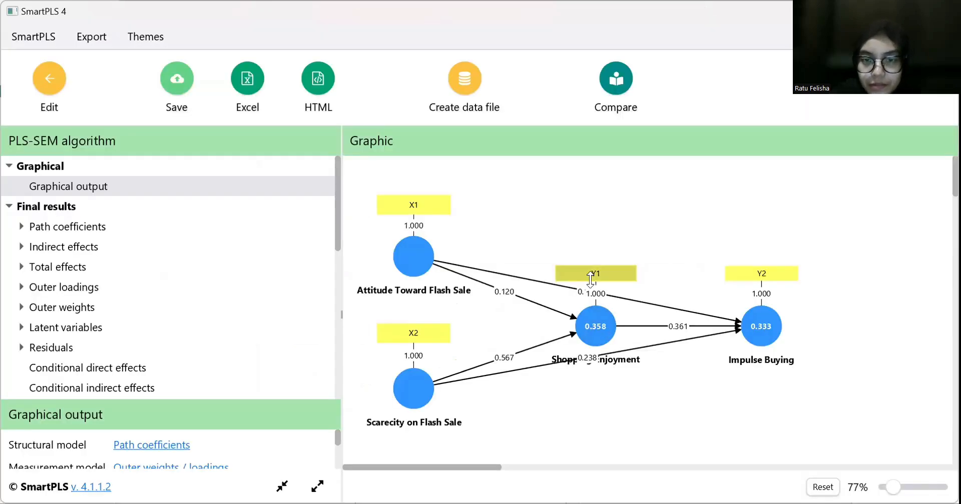
Move the Y1 indicator higher above Shopping Enjoyment in the graphical output to uncover the path coefficient behind its loading.
left_click_drag(591, 279, 591, 255)
mouse_move(593, 320)
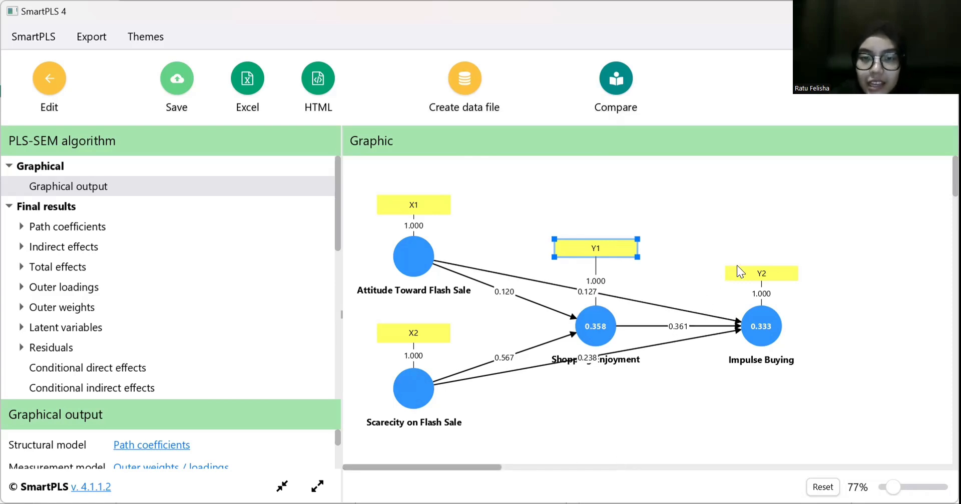
left_click(531, 184)
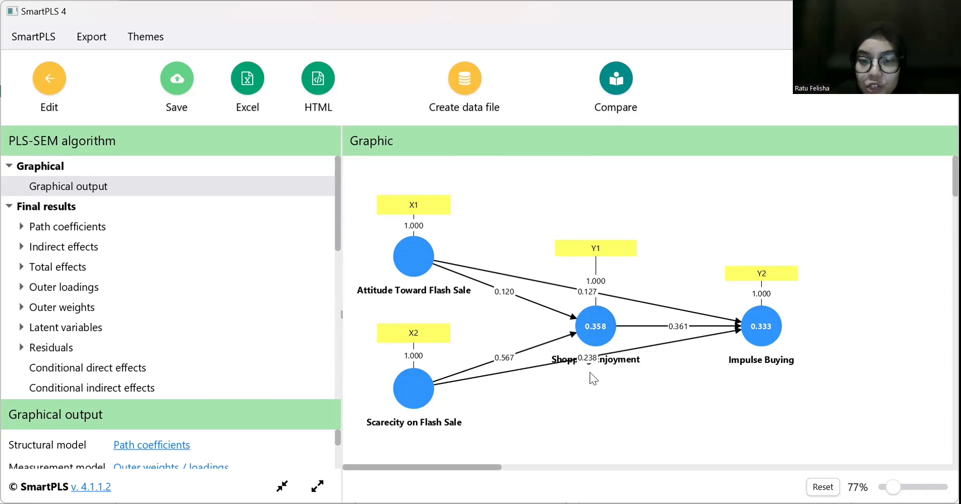
Examine the path coefficient from Scarecity on Flash Sale to Impulse Buying and the R-square results of Shopping Enjoyment and Impulse Buying.
mouse_move(582, 355)
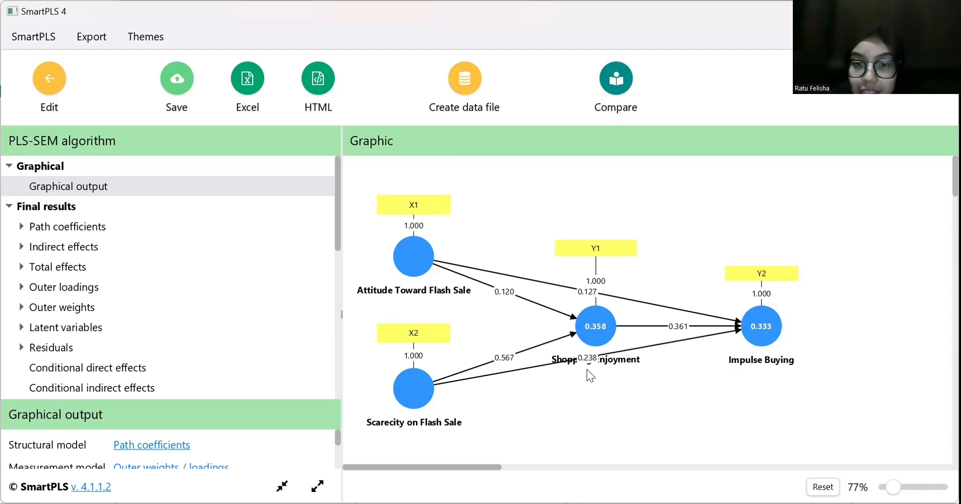
mouse_move(589, 327)
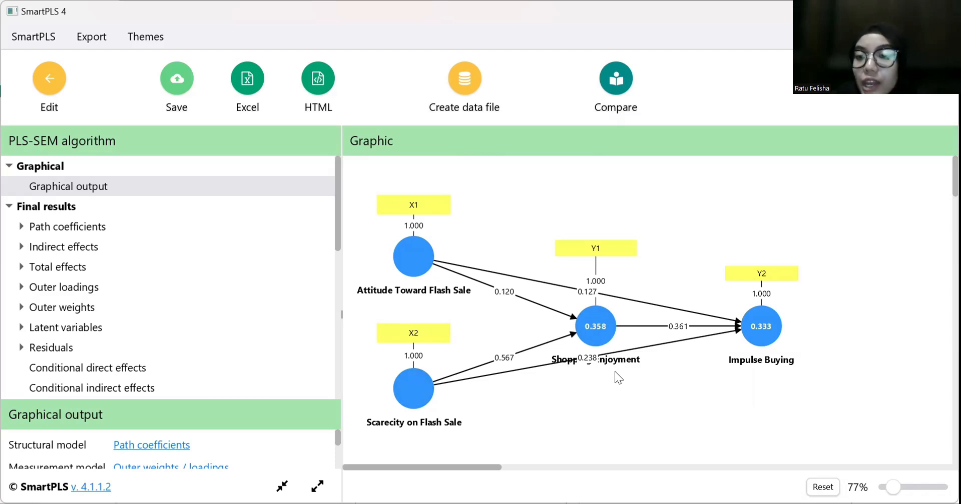
mouse_move(765, 333)
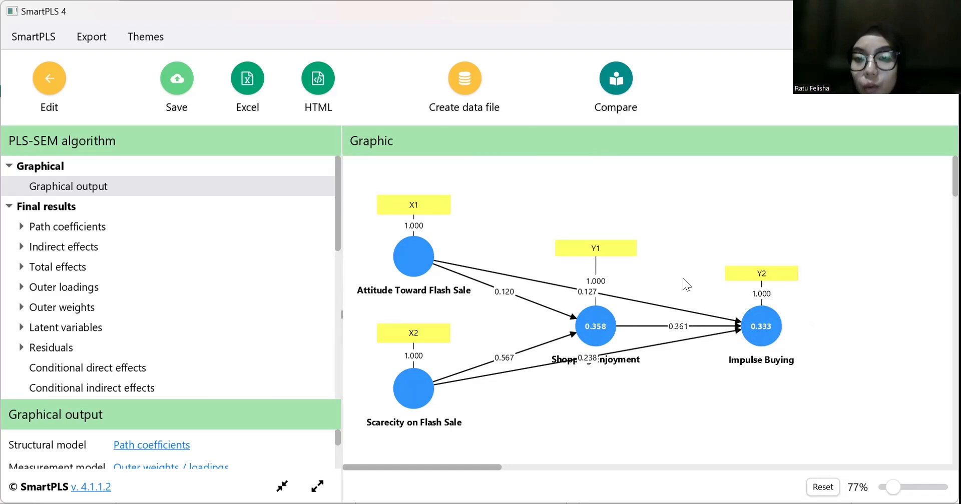
mouse_move(603, 327)
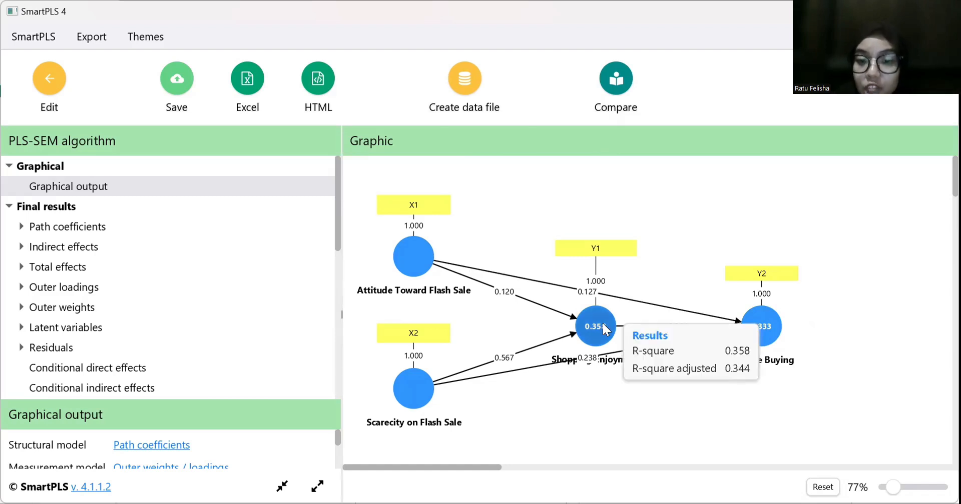